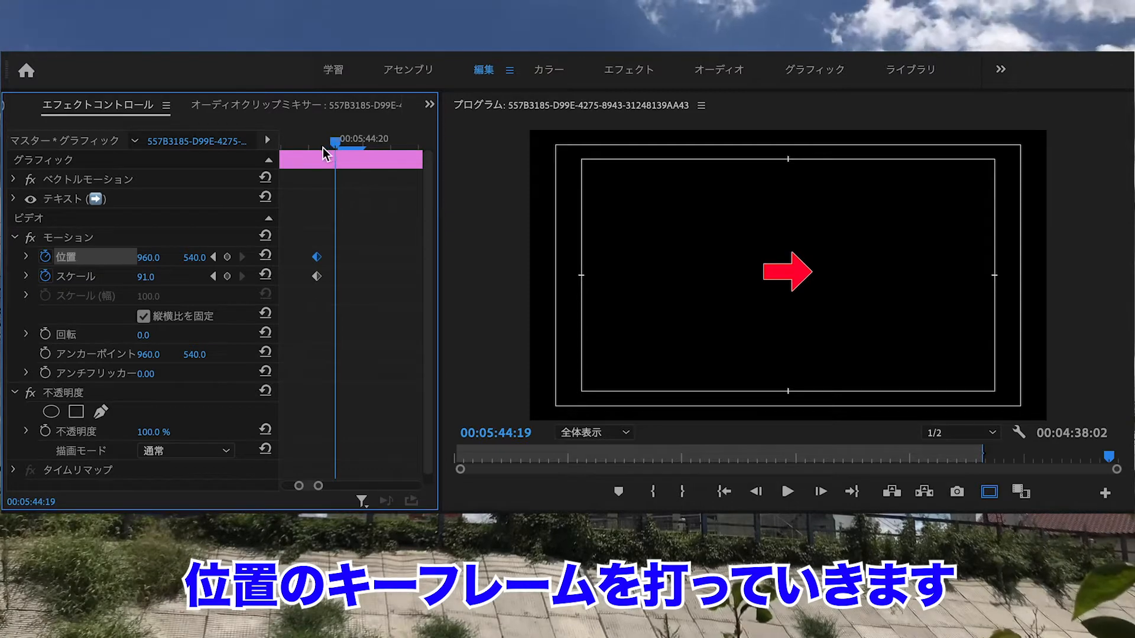
Align the arrow graphic's starting Position and Scale keyframes at 00:05:44:18.
{"action": "key", "text": "Left"}
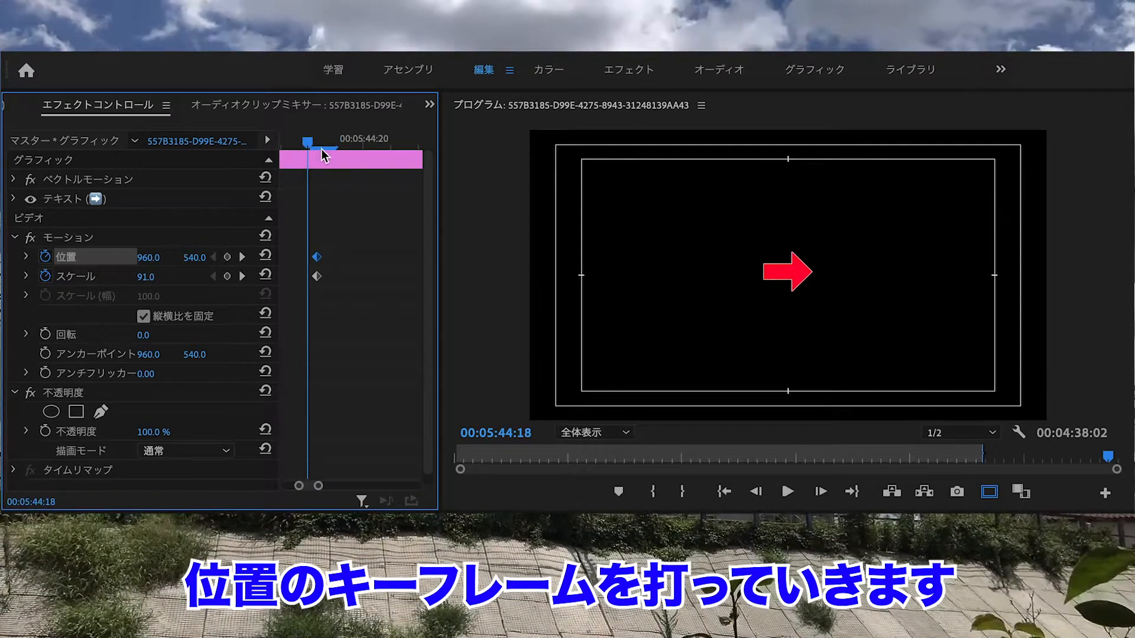
{"action": "key", "text": "Right"}
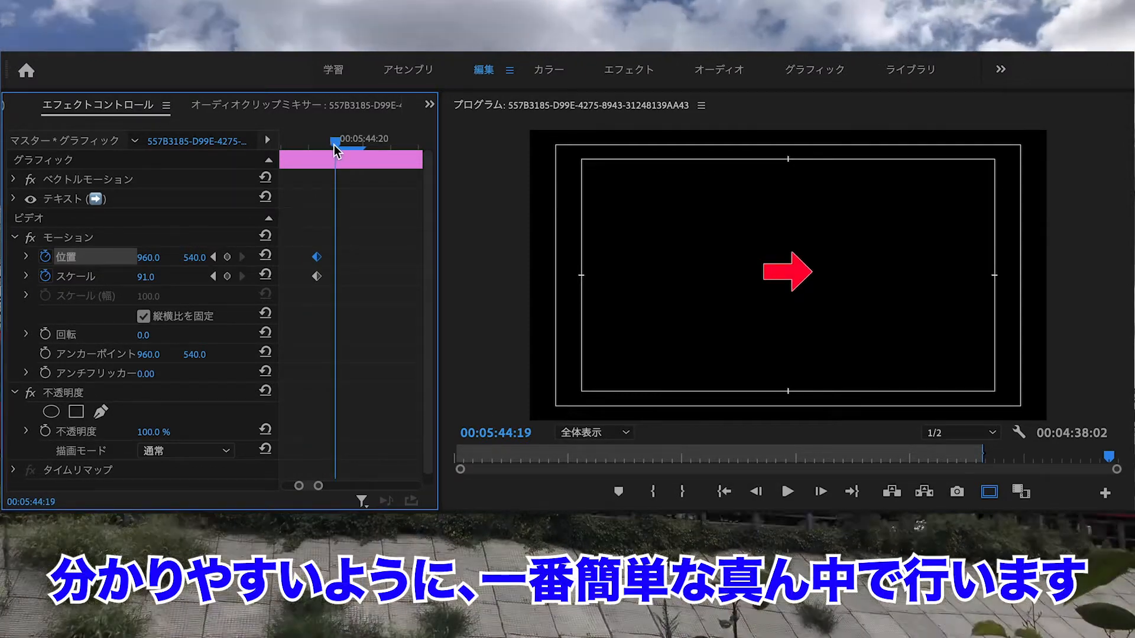
{"action": "left_click_drag", "start_coordinate": [334, 148], "coordinate": [309, 151]}
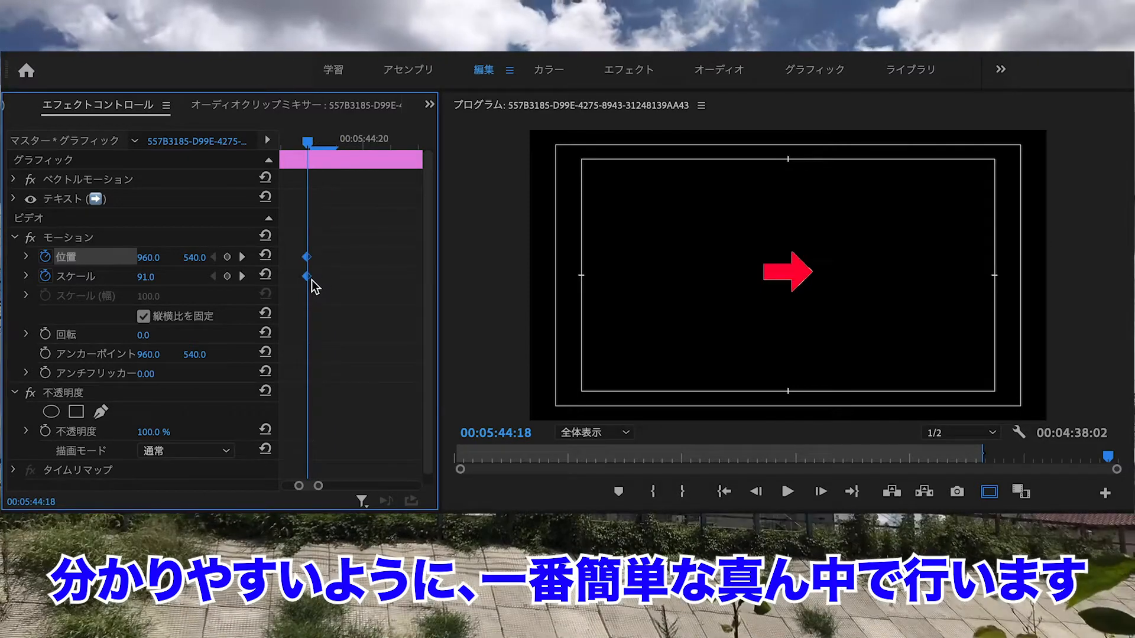
{"action": "scroll", "coordinate": [367, 270], "scroll_direction": "down", "scroll_amount": 5}
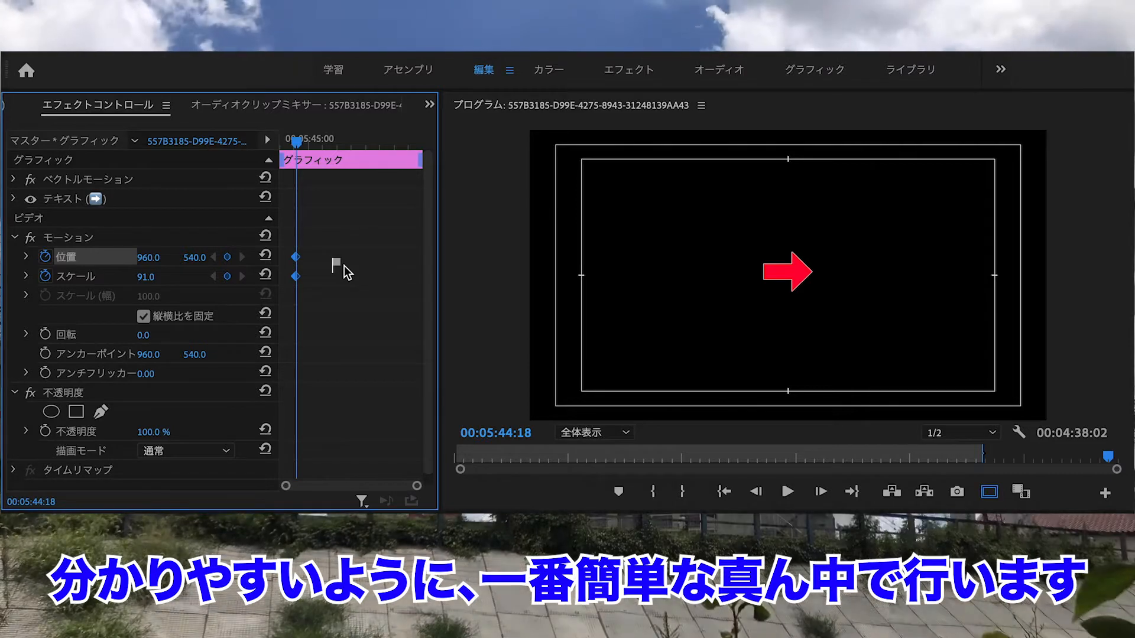
Add end keyframes at 00:05:47:08 with Scale 305 and horizontal Position 1378, and scrub back through the motion.
{"action": "left_click_drag", "start_coordinate": [297, 144], "coordinate": [378, 163]}
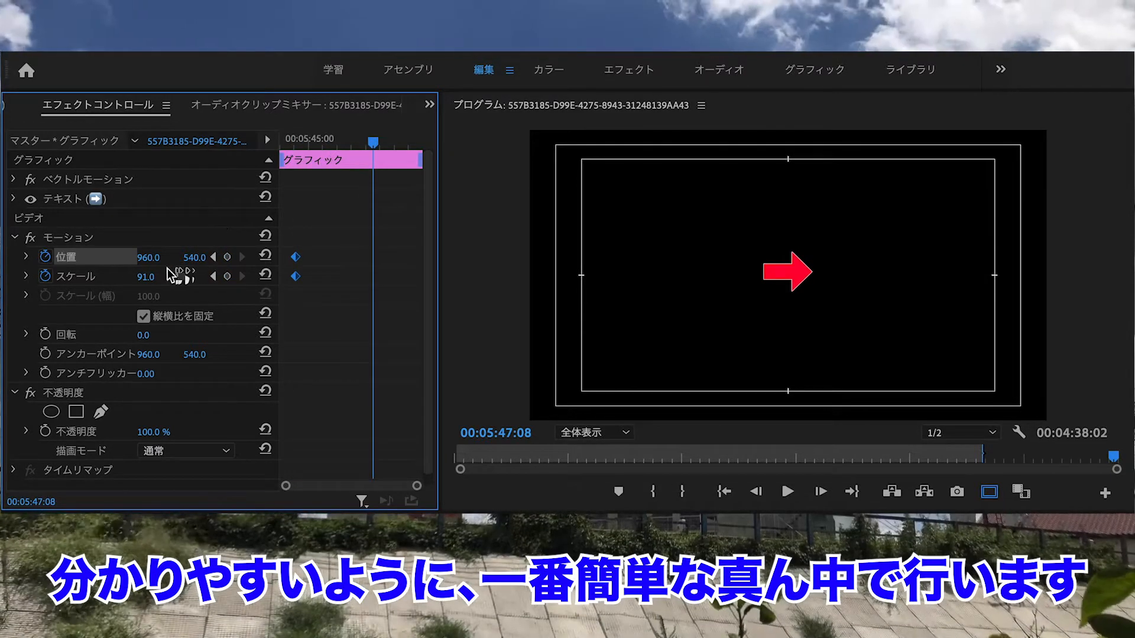
{"action": "left_click_drag", "start_coordinate": [148, 282], "coordinate": [215, 283]}
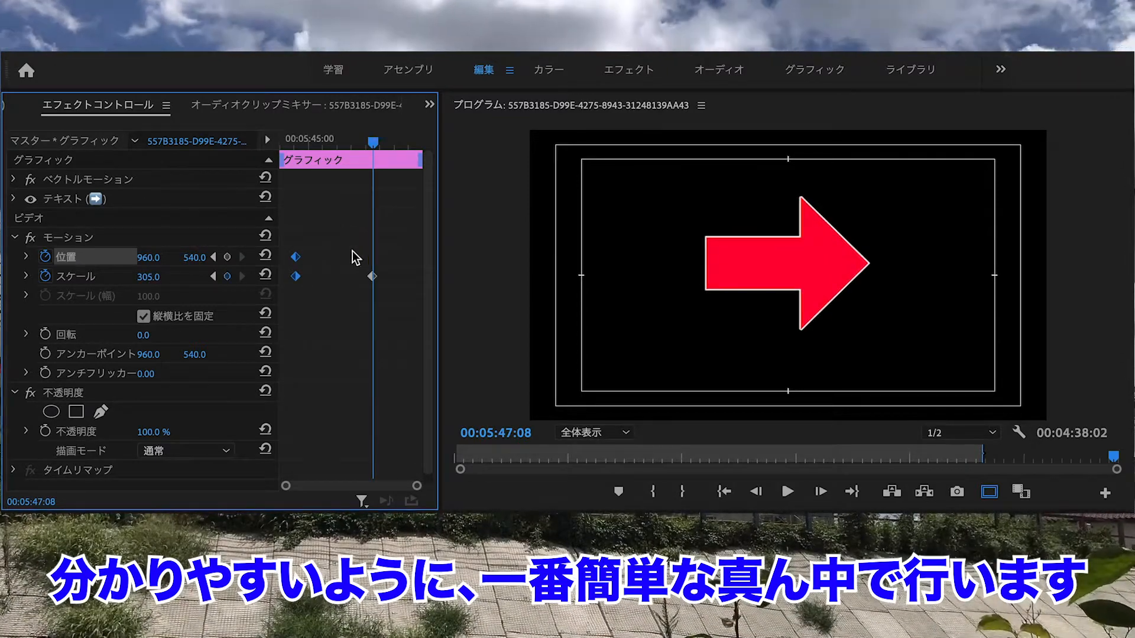
{"action": "left_click", "coordinate": [227, 257]}
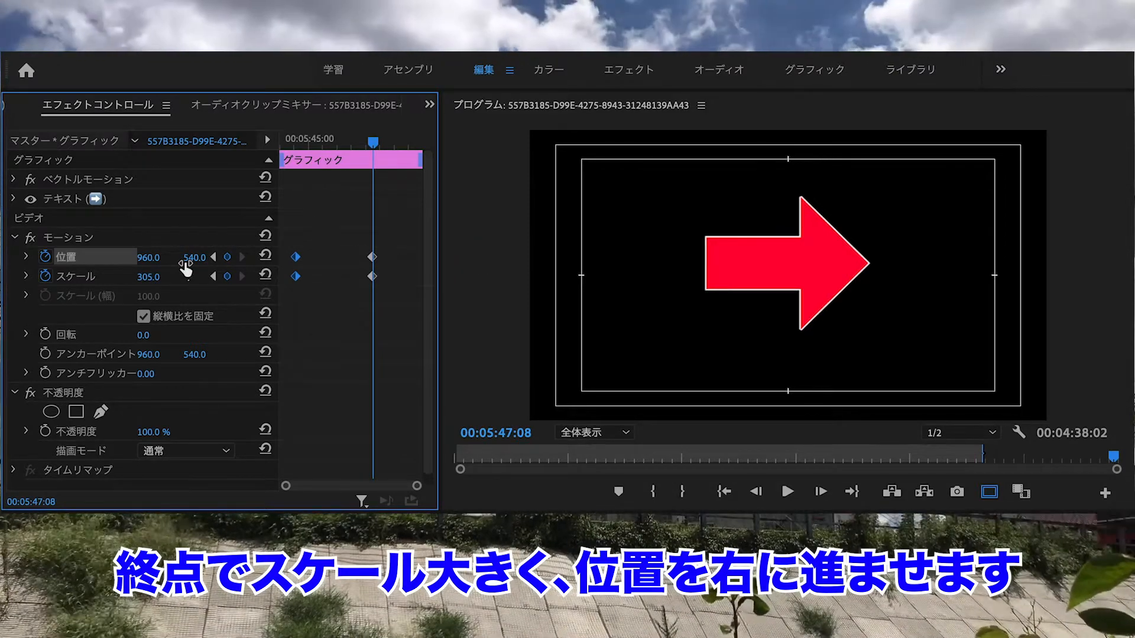
{"action": "mouse_move", "coordinate": [147, 258]}
{"action": "left_mouse_down"}
{"action": "mouse_move", "coordinate": [225, 258]}
{"action": "mouse_move", "coordinate": [158, 258]}
{"action": "left_mouse_up"}
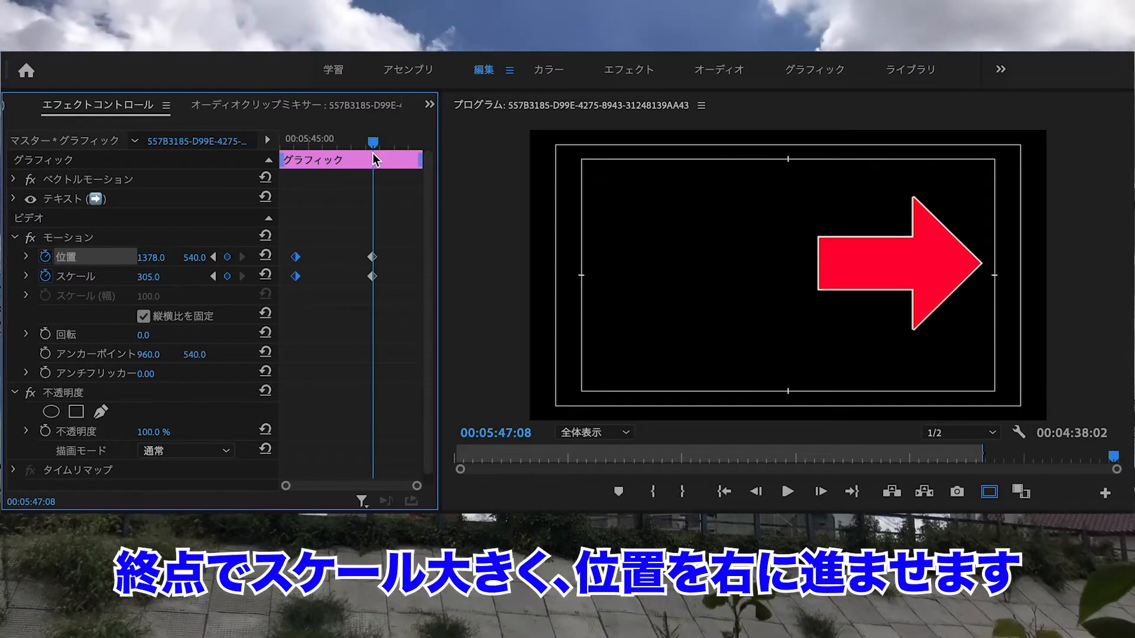
{"action": "left_click_drag", "start_coordinate": [373, 151], "coordinate": [301, 201]}
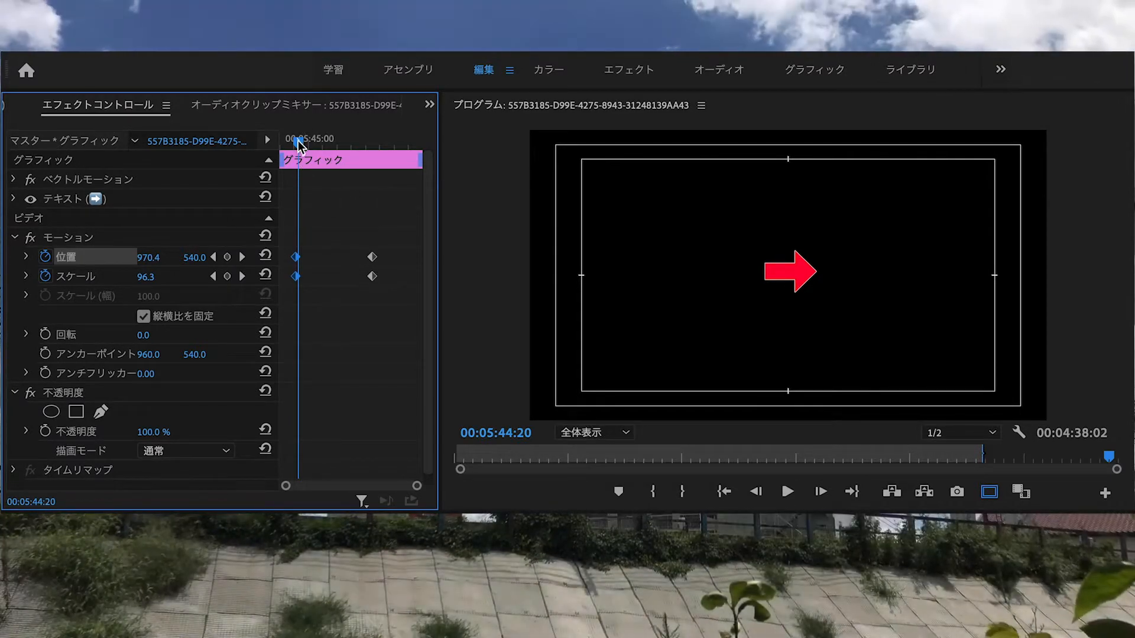
Replace the end Position keyframe with one at 00:05:47:07 set to horizontal Position 526, and scrub back through the motion.
{"action": "left_click_drag", "start_coordinate": [299, 144], "coordinate": [339, 146]}
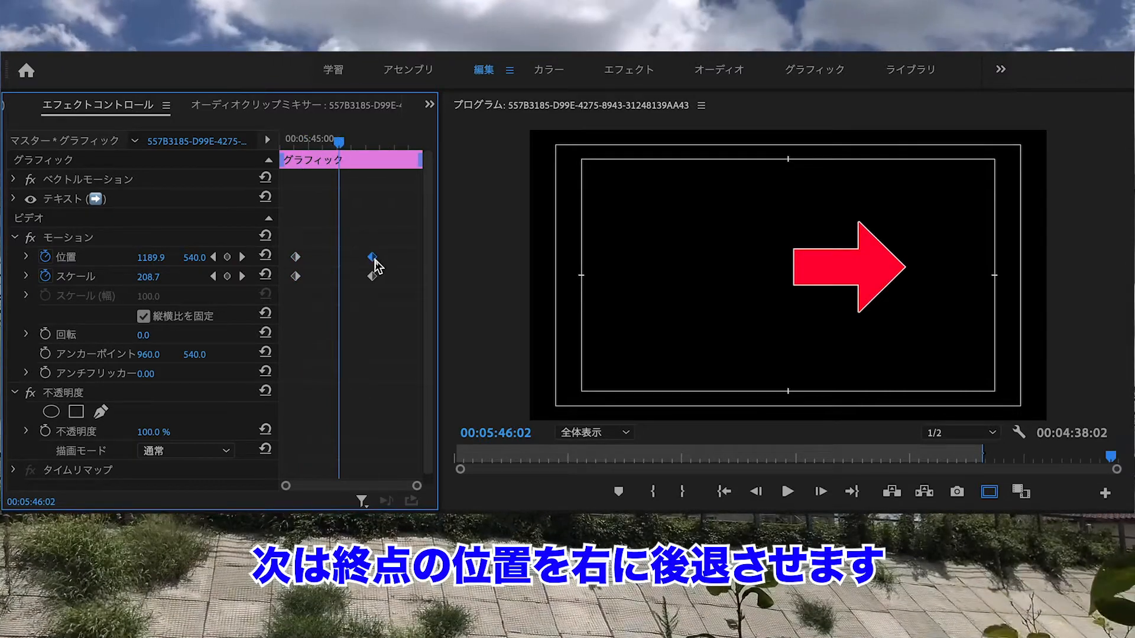
{"action": "left_click_drag", "start_coordinate": [375, 259], "coordinate": [373, 259]}
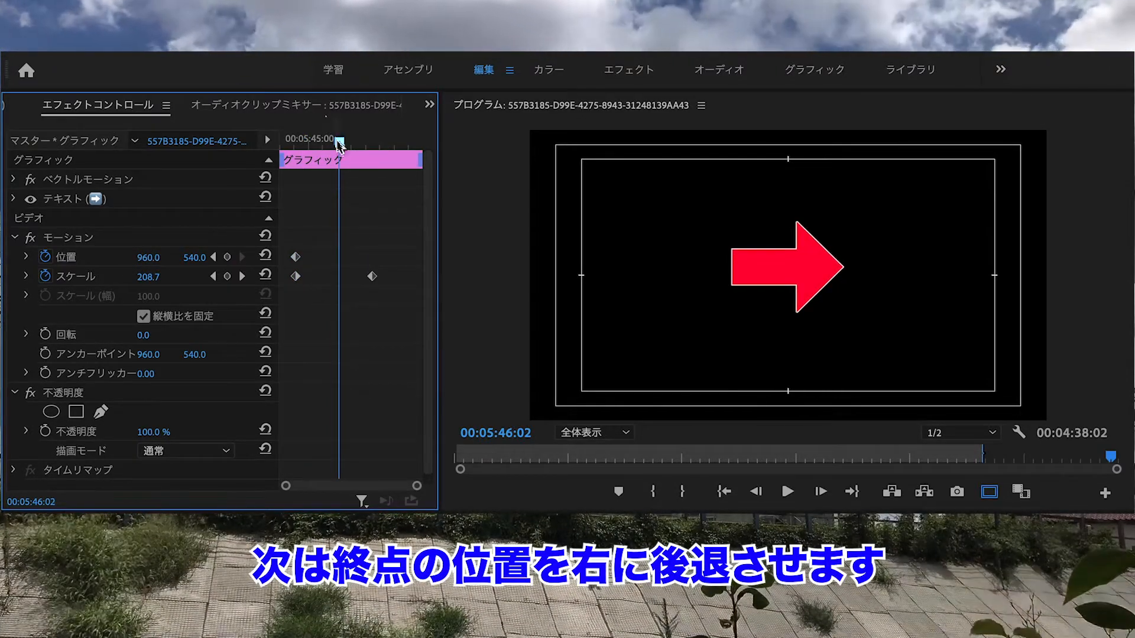
{"action": "left_click_drag", "start_coordinate": [338, 144], "coordinate": [372, 154]}
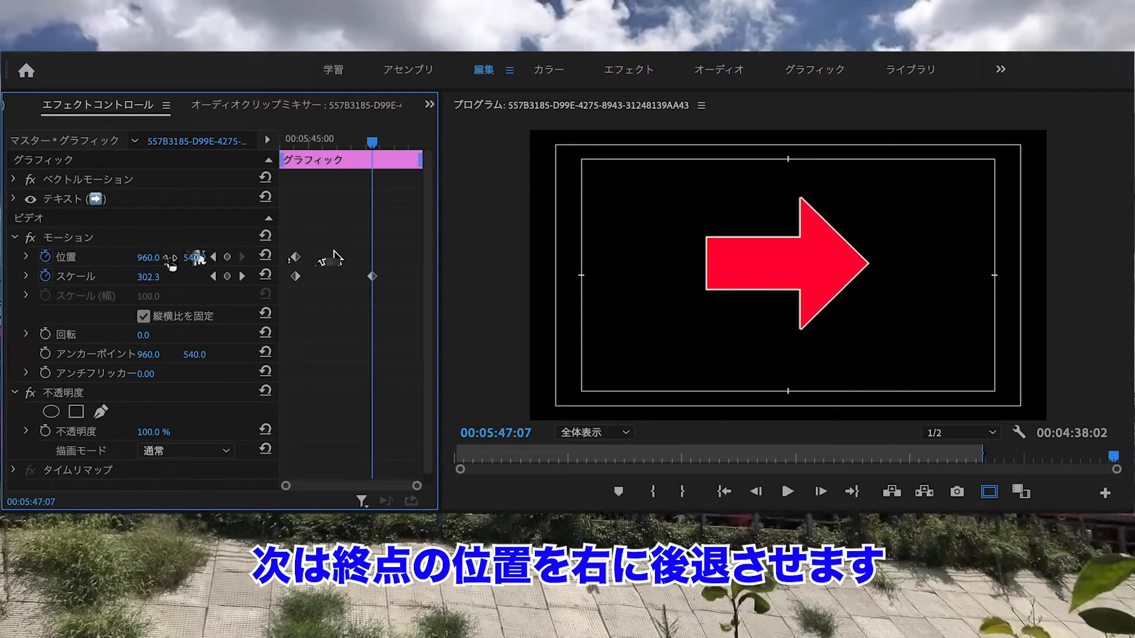
{"action": "left_click_drag", "start_coordinate": [157, 258], "coordinate": [44, 259]}
{"action": "left_click_drag", "start_coordinate": [156, 259], "coordinate": [99, 259]}
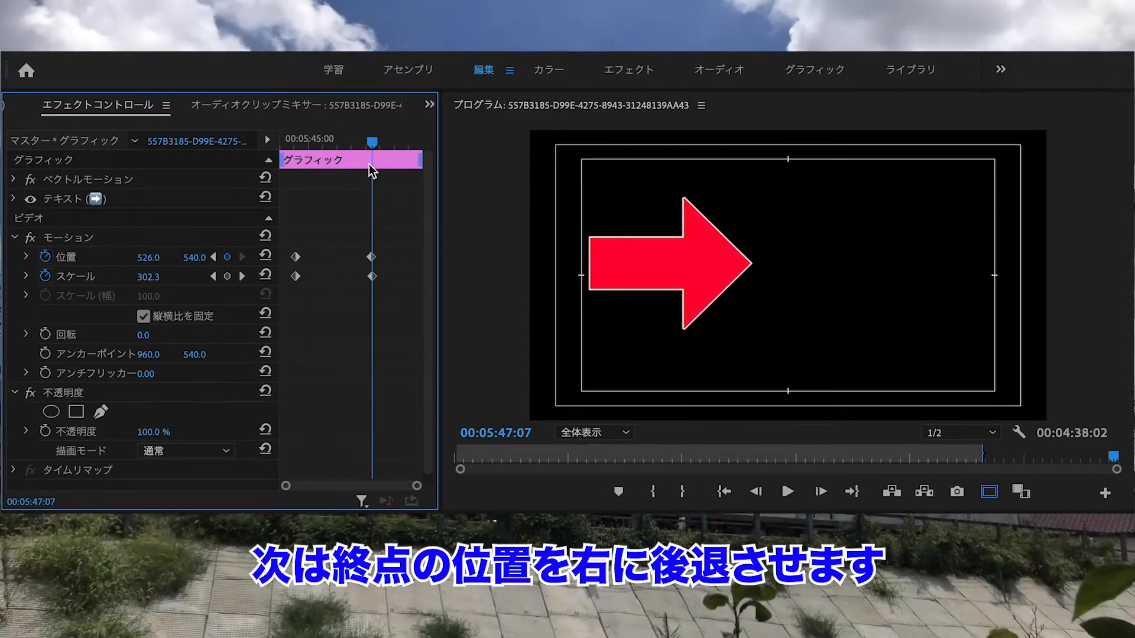
{"action": "left_click_drag", "start_coordinate": [371, 147], "coordinate": [297, 203]}
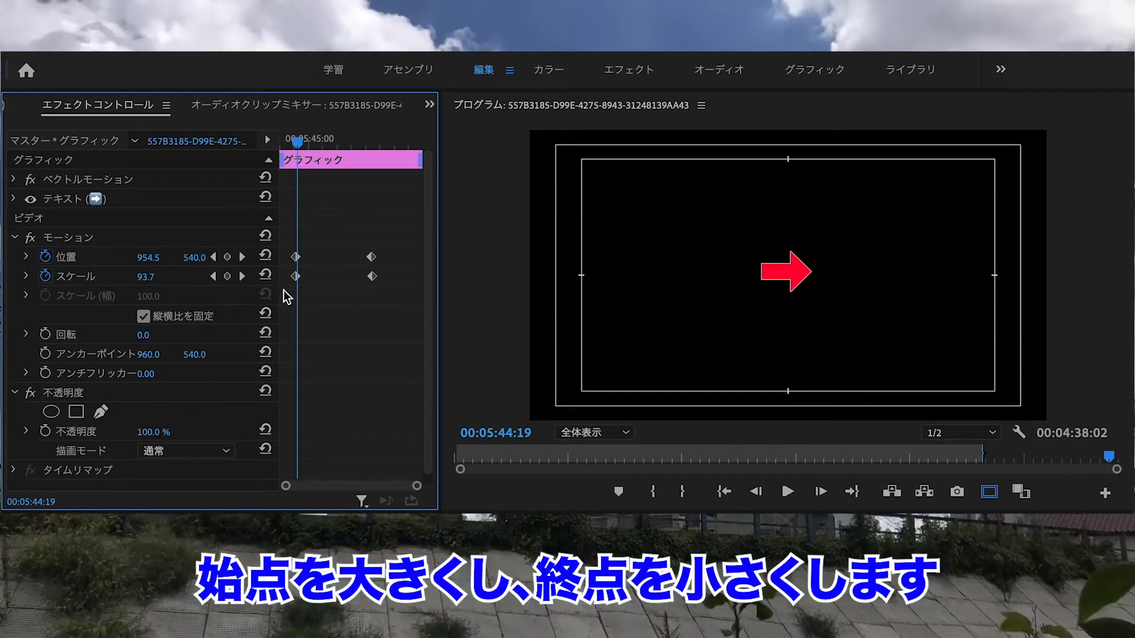
Set the Scale of the starting keyframe at 00:05:44:18 to 382.
{"action": "key", "text": "="}
{"action": "key", "text": "="}
{"action": "key", "text": "="}
{"action": "key", "text": "="}
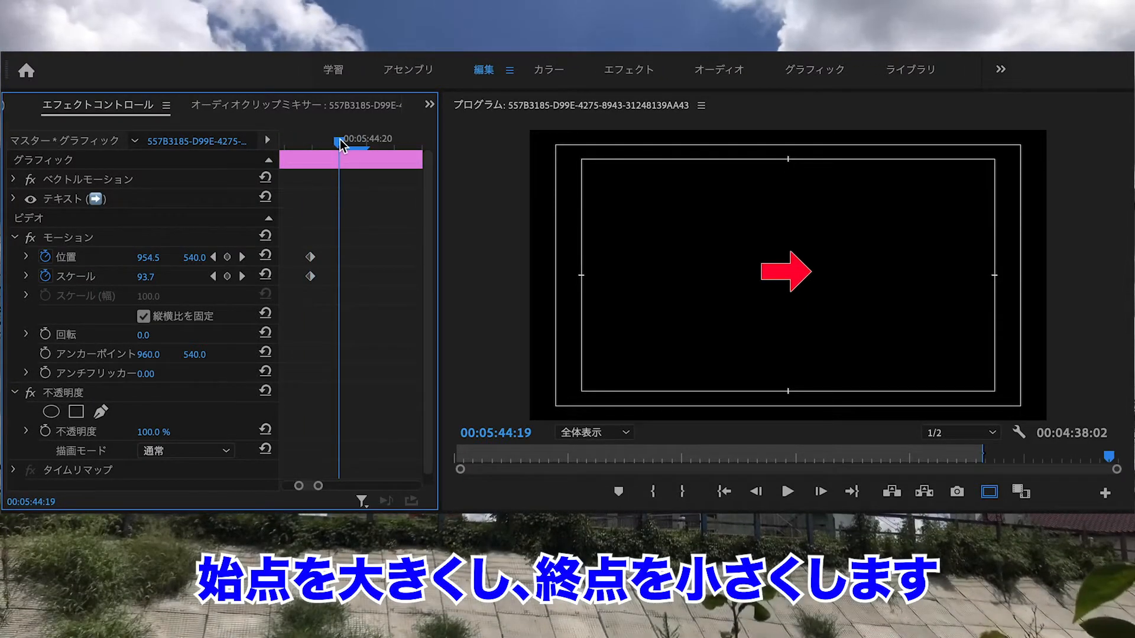
{"action": "left_click_drag", "start_coordinate": [339, 140], "coordinate": [311, 144]}
{"action": "key", "text": "-"}
{"action": "key", "text": "-"}
{"action": "key", "text": "-"}
{"action": "key", "text": "-"}
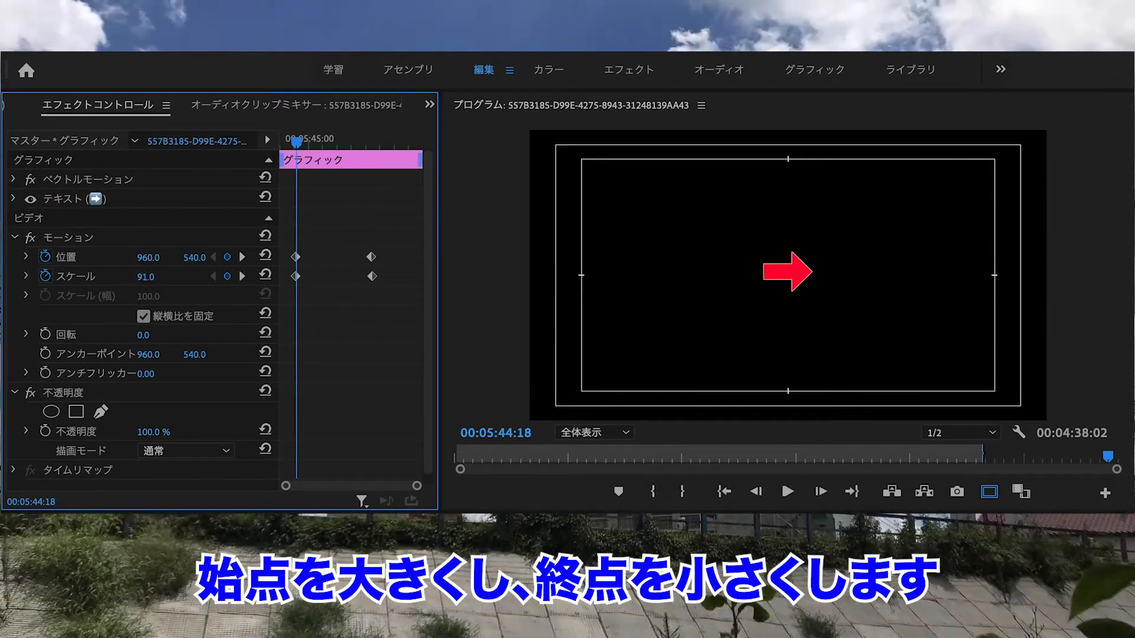
{"action": "left_click_drag", "start_coordinate": [148, 276], "coordinate": [201, 235]}
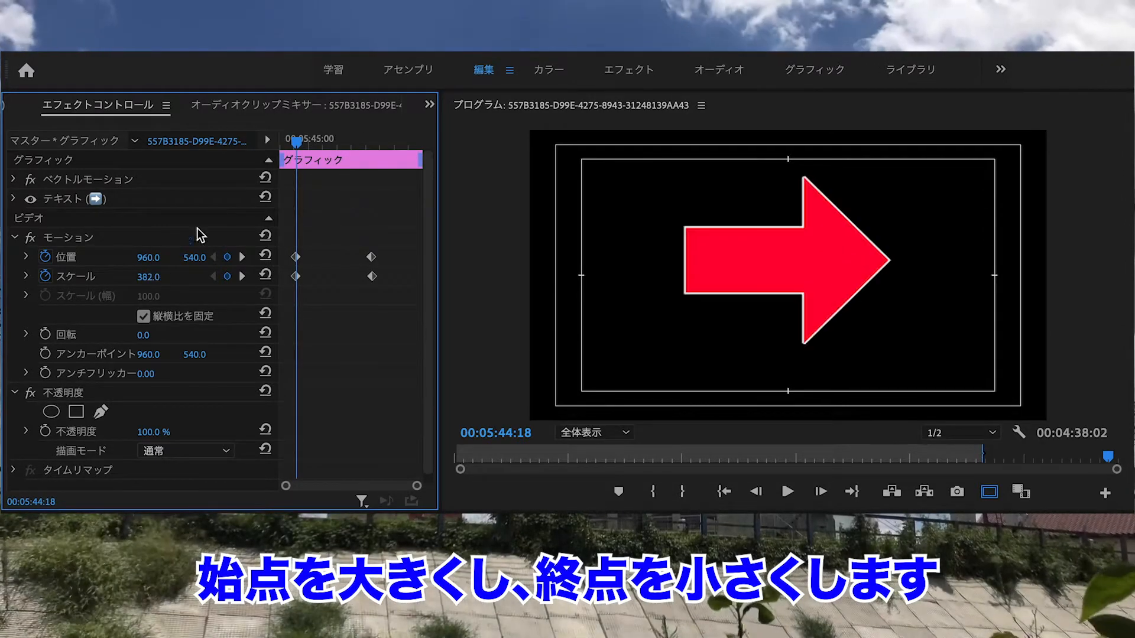
Move the end Position keyframe to 00:05:47:08 so it lines up with the end Scale keyframe.
{"action": "left_click_drag", "start_coordinate": [297, 142], "coordinate": [372, 157]}
{"action": "key", "text": "="}
{"action": "key", "text": "="}
{"action": "key", "text": "="}
{"action": "key", "text": "="}
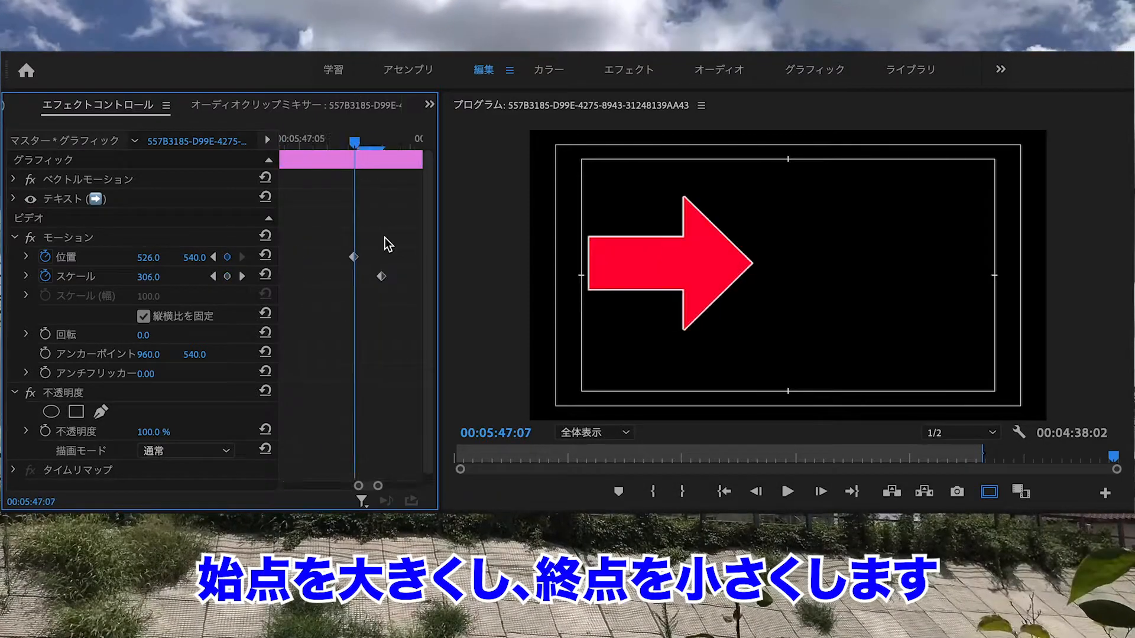
{"action": "left_click_drag", "start_coordinate": [355, 256], "coordinate": [381, 257]}
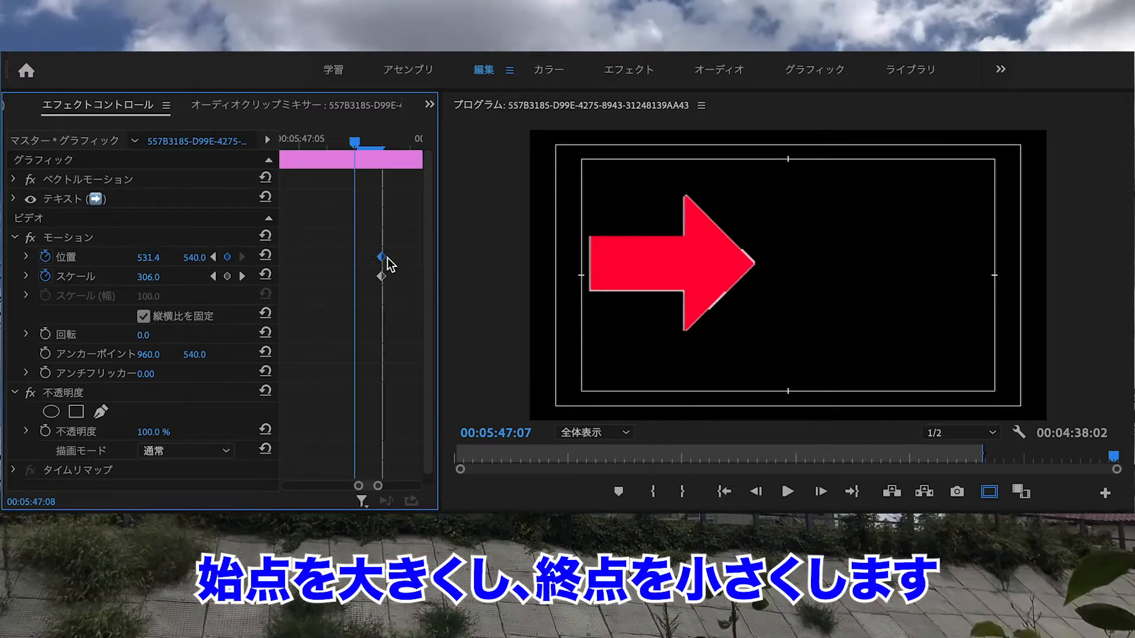
{"action": "key", "text": "Right"}
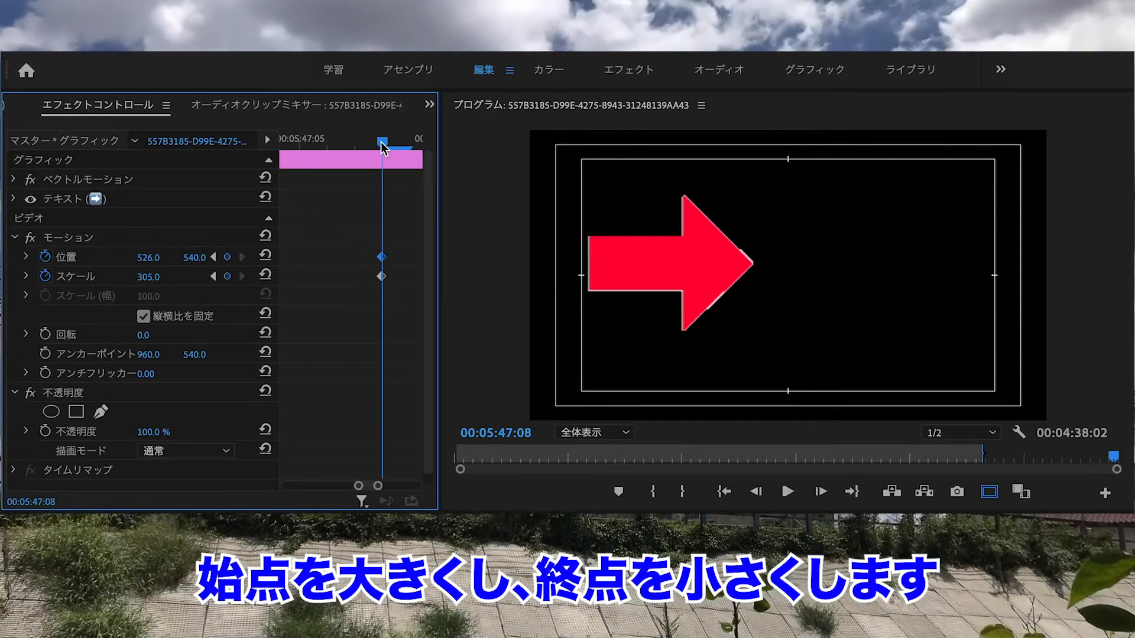
Set the Scale of the end keyframe at 00:05:47:08 to 68 and scrub through the shrinking arrow animation.
{"action": "key", "text": "-"}
{"action": "key", "text": "-"}
{"action": "key", "text": "-"}
{"action": "key", "text": "-"}
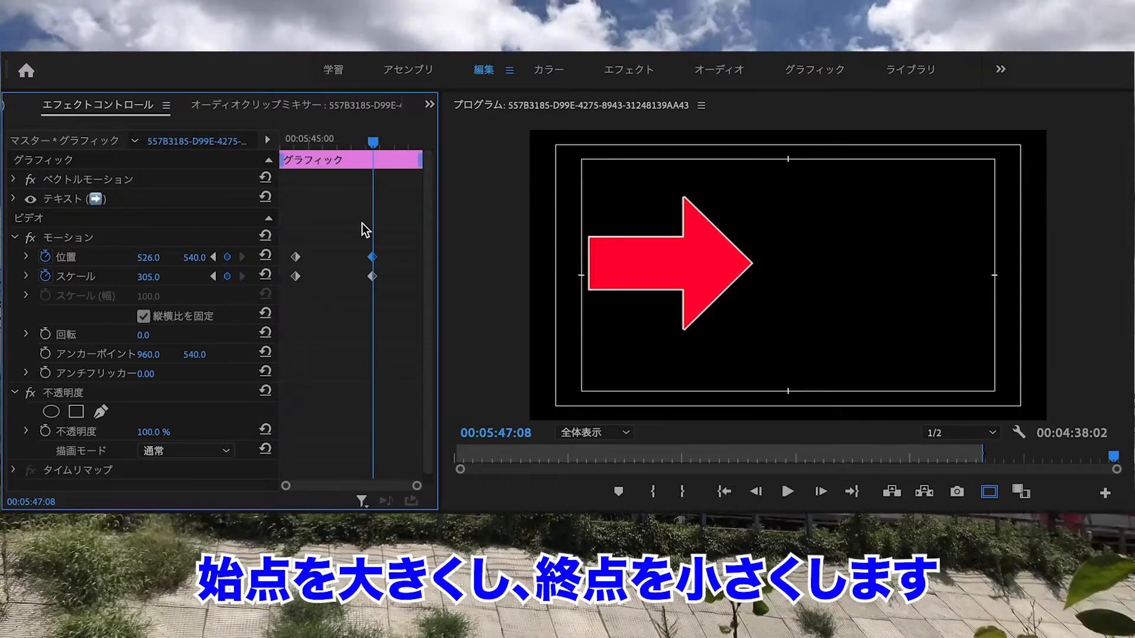
{"action": "left_click", "coordinate": [372, 277]}
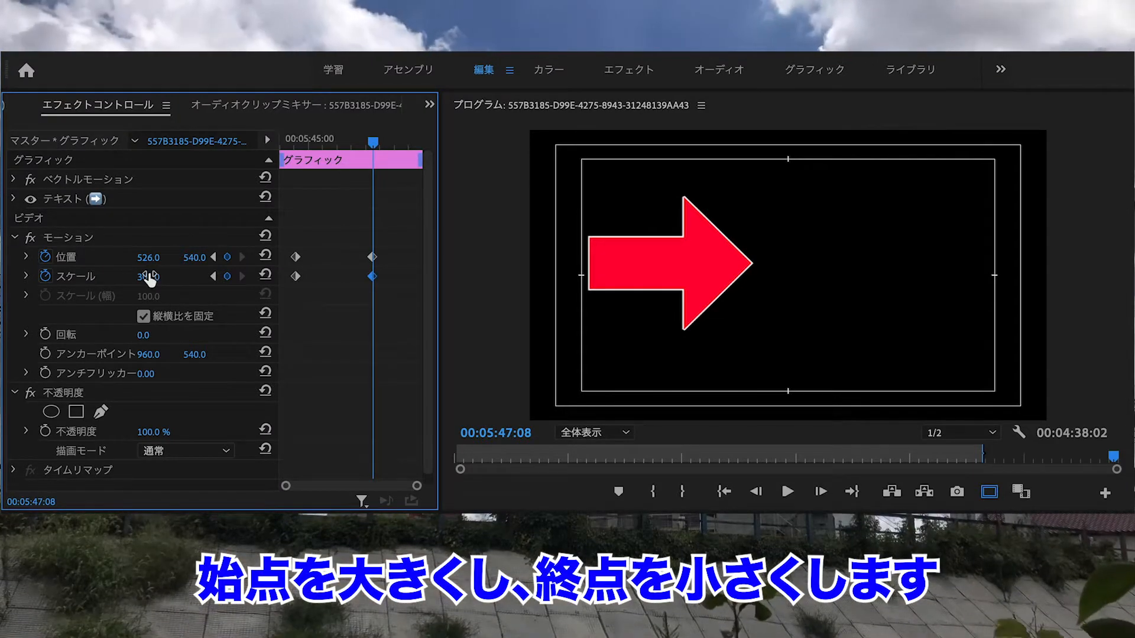
{"action": "left_click_drag", "start_coordinate": [147, 278], "coordinate": [8, 277]}
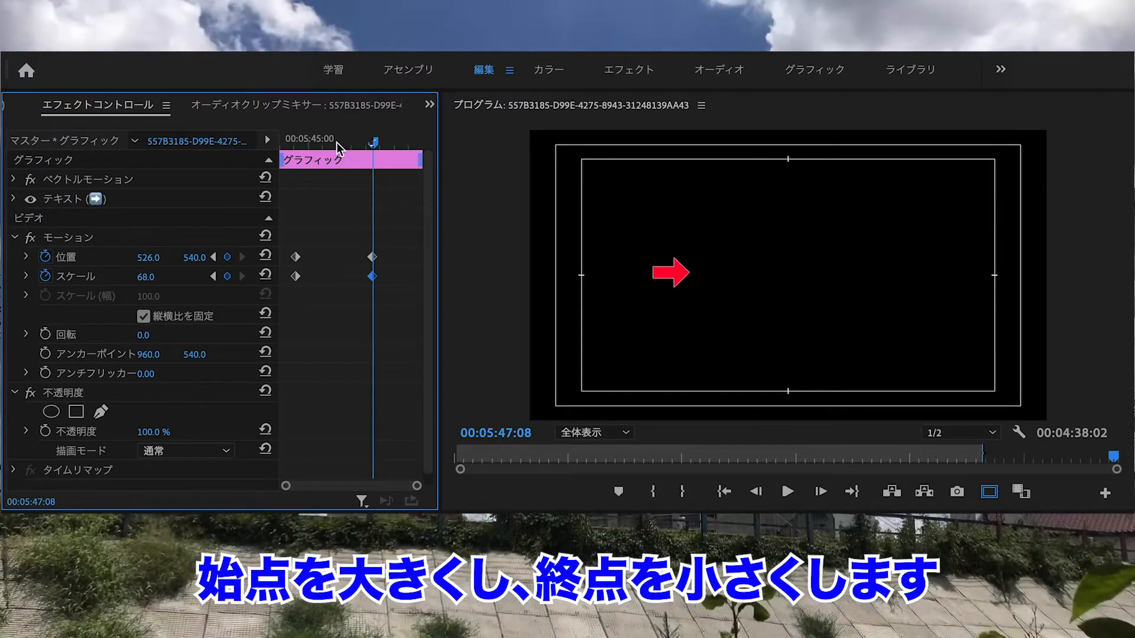
{"action": "left_click_drag", "start_coordinate": [374, 143], "coordinate": [373, 175]}
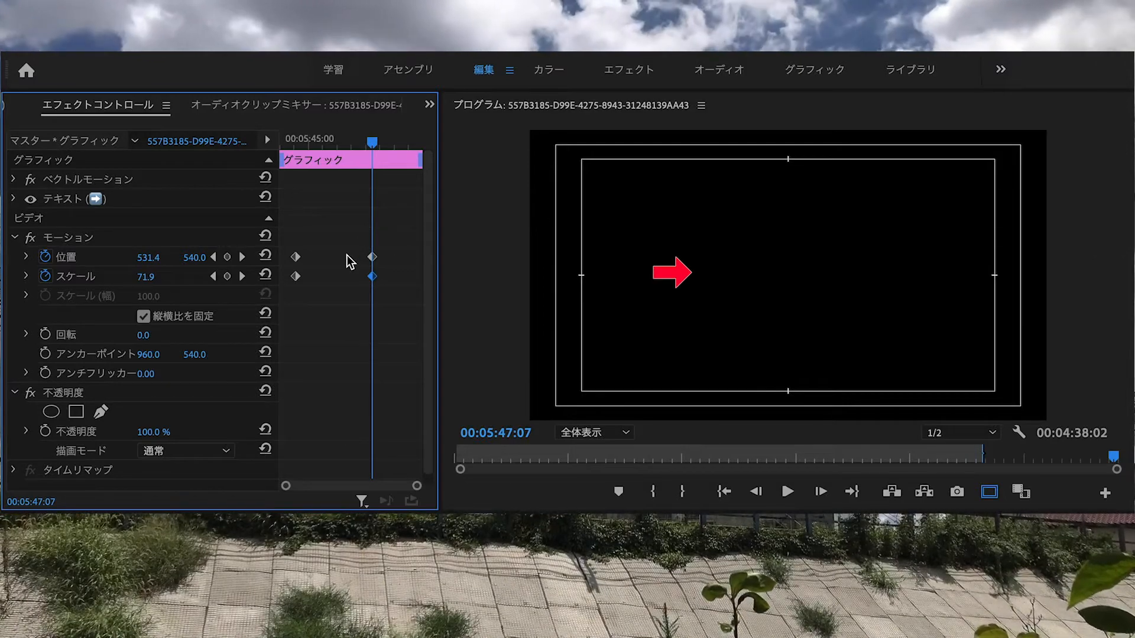
Replace the end Position keyframe at 00:05:47:08 with one set to horizontal Position 1557, and preview the motion.
{"action": "left_click_drag", "start_coordinate": [369, 145], "coordinate": [368, 190]}
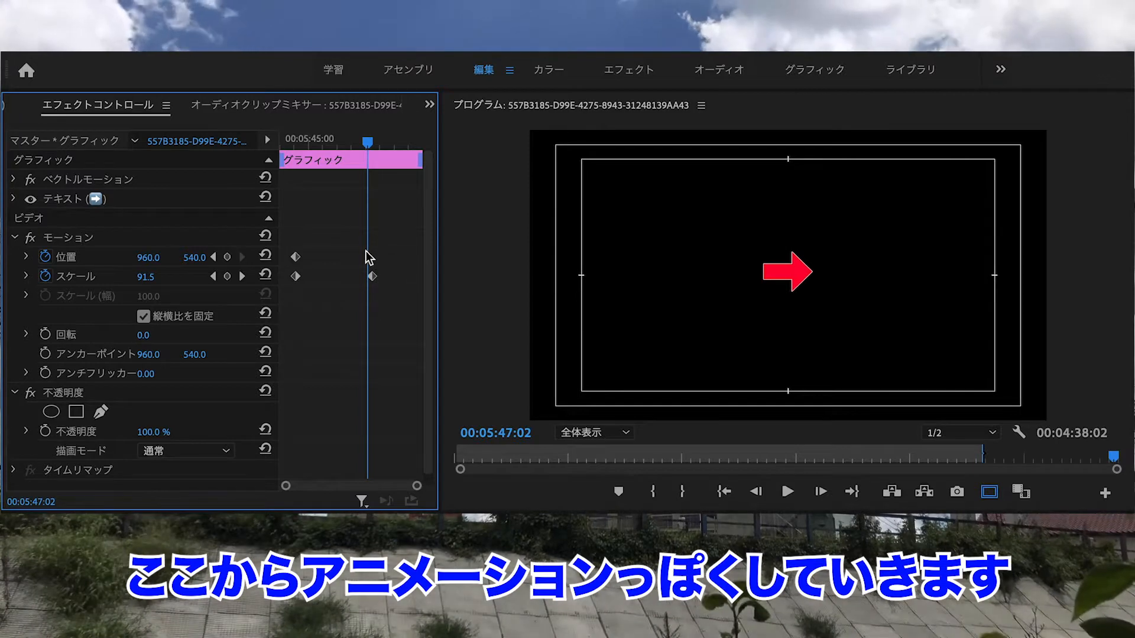
{"action": "left_click_drag", "start_coordinate": [369, 141], "coordinate": [372, 146]}
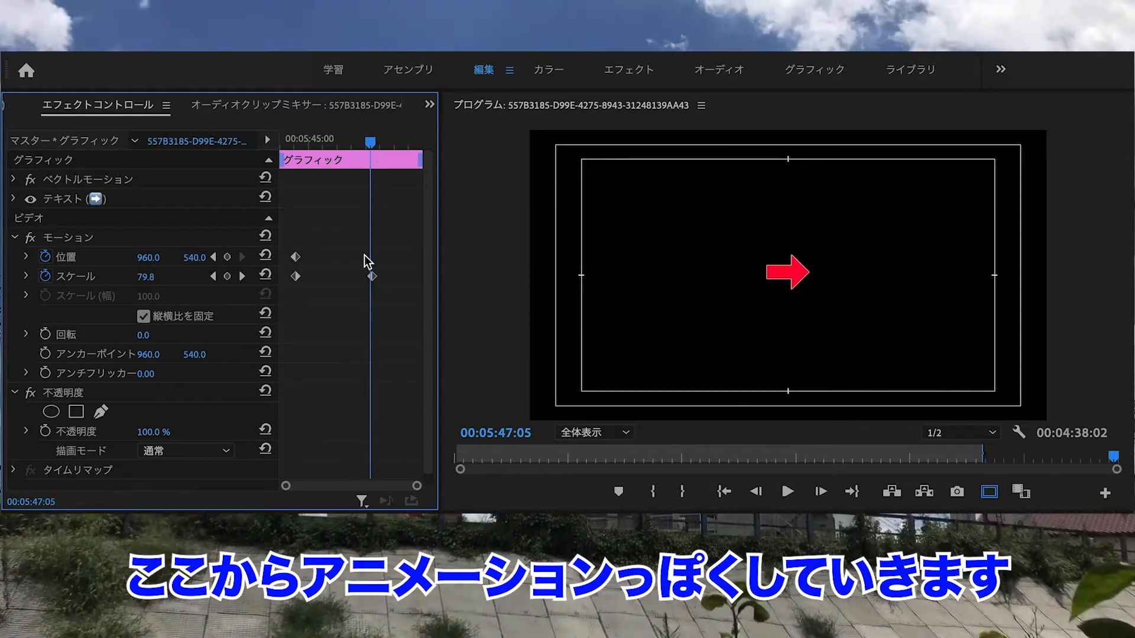
{"action": "scroll", "coordinate": [364, 255], "scroll_direction": "up", "scroll_amount": 5}
{"action": "scroll", "coordinate": [335, 263], "scroll_direction": "down", "scroll_amount": 5}
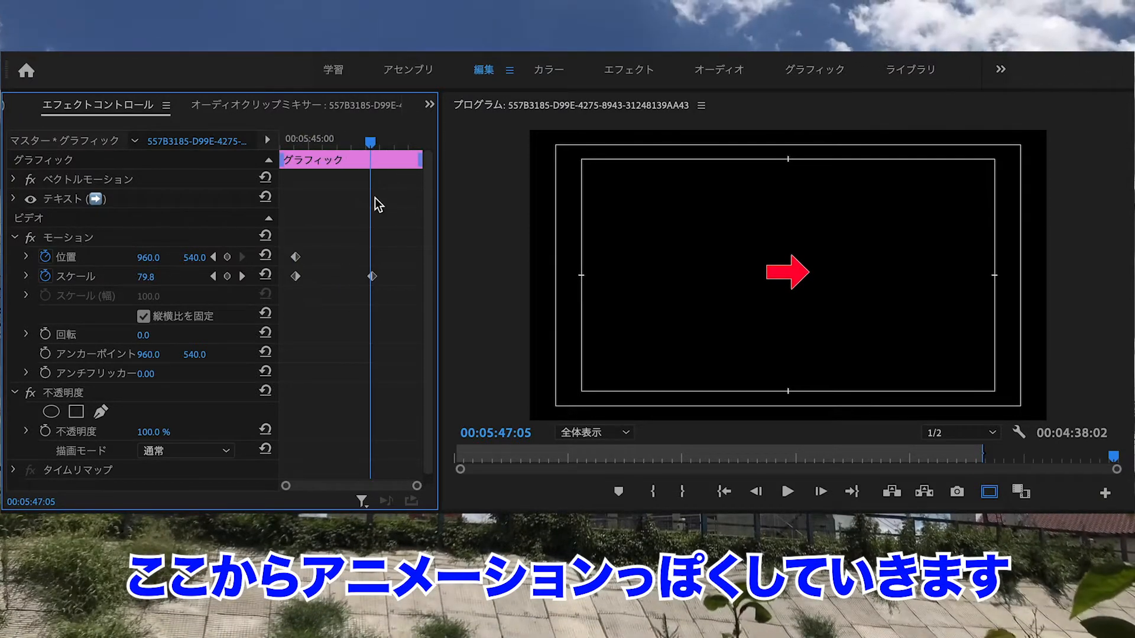
{"action": "left_click_drag", "start_coordinate": [370, 143], "coordinate": [373, 144]}
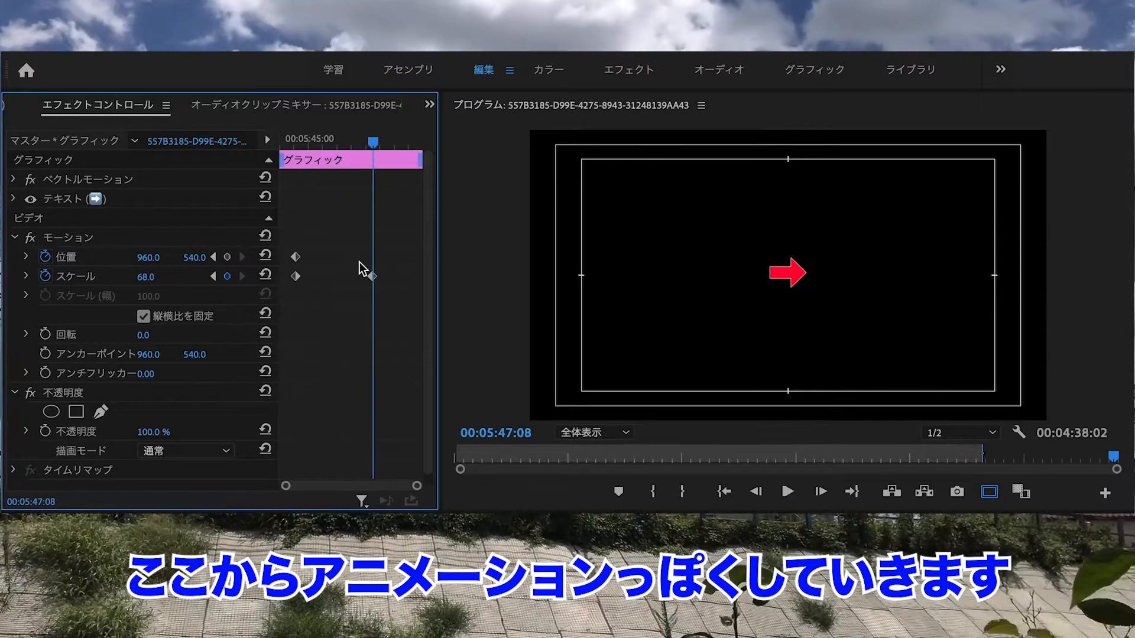
{"action": "scroll", "coordinate": [359, 264], "scroll_direction": "up", "scroll_amount": 3}
{"action": "scroll", "coordinate": [353, 248], "scroll_direction": "down", "scroll_amount": 3}
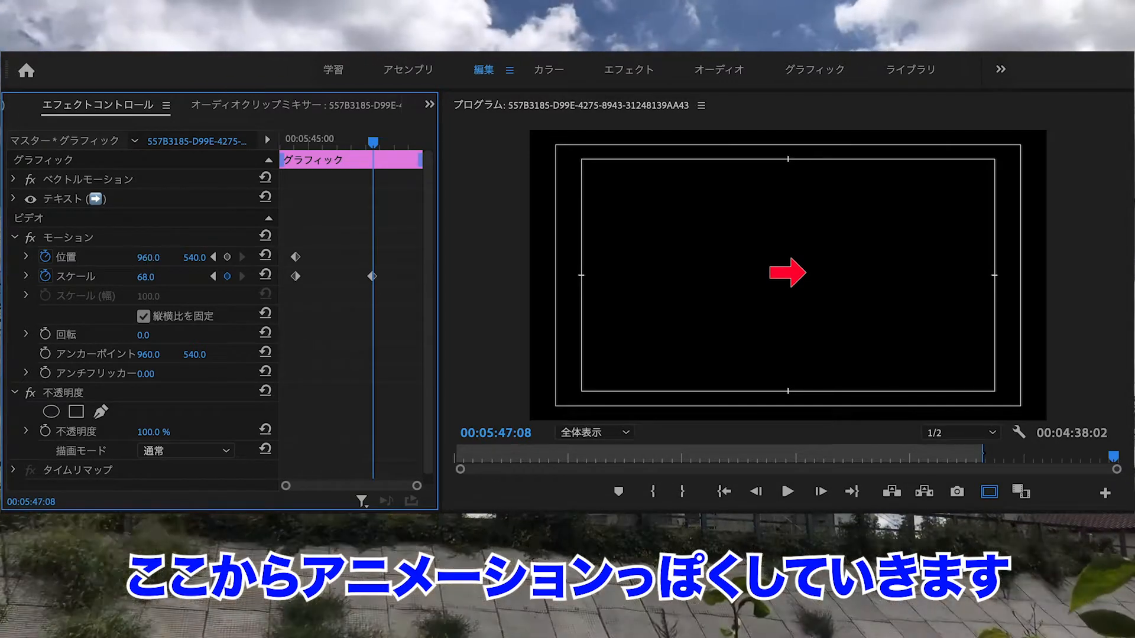
{"action": "left_click_drag", "start_coordinate": [148, 257], "coordinate": [495, 258]}
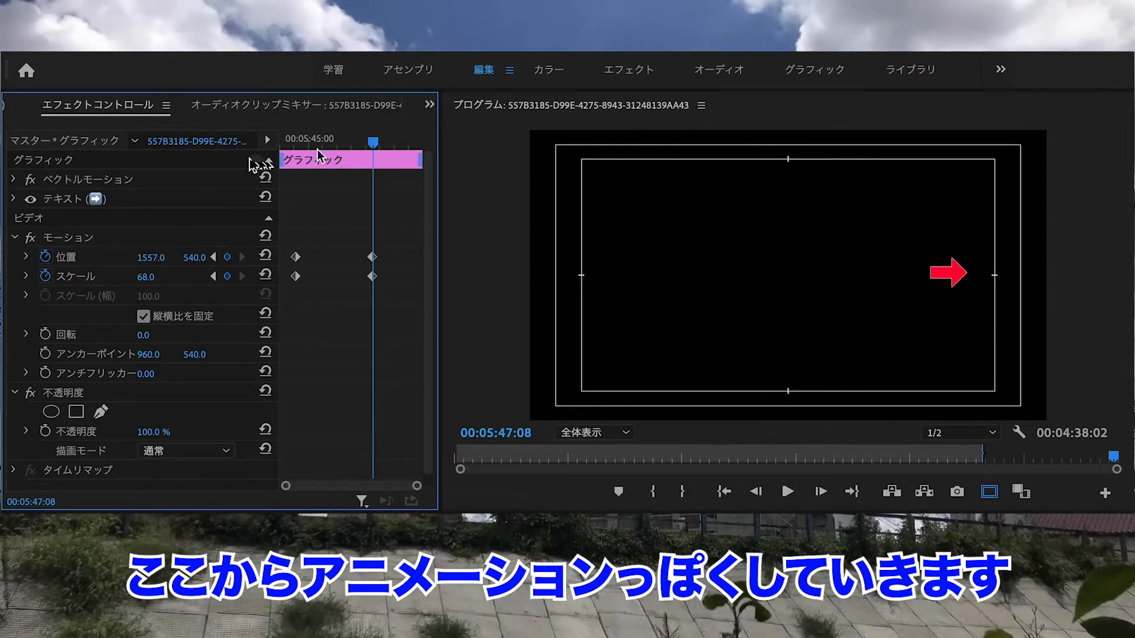
{"action": "left_click_drag", "start_coordinate": [377, 143], "coordinate": [373, 182]}
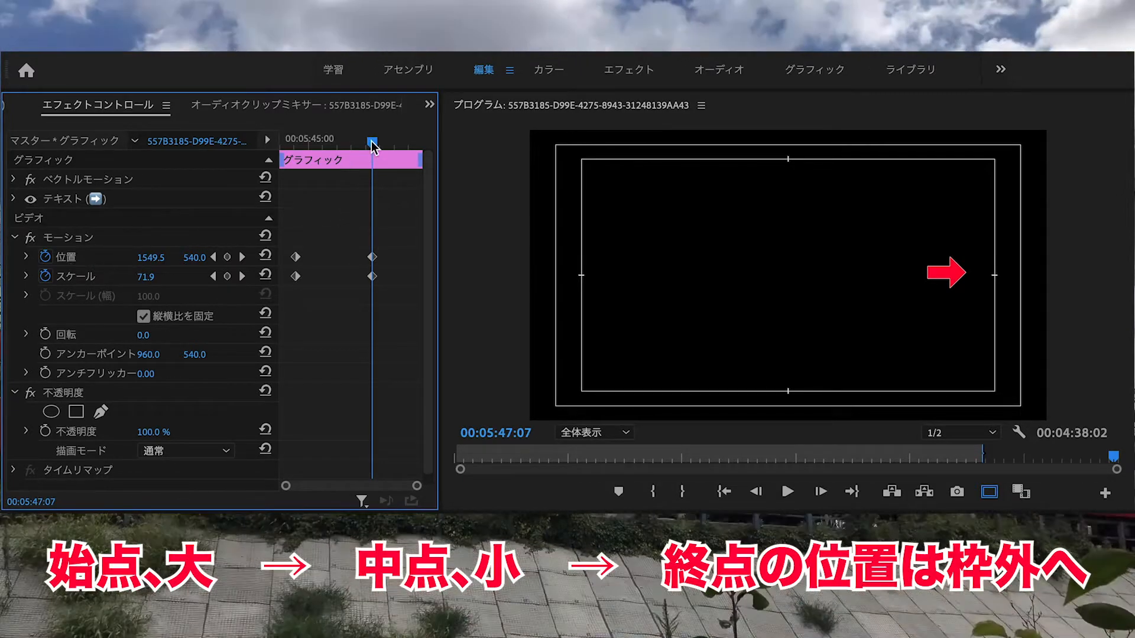
Add a Position keyframe at 00:05:48:17 with horizontal Position 2103 to send the arrow out of frame, and scrub back to the start.
{"action": "left_click_drag", "start_coordinate": [371, 142], "coordinate": [410, 142]}
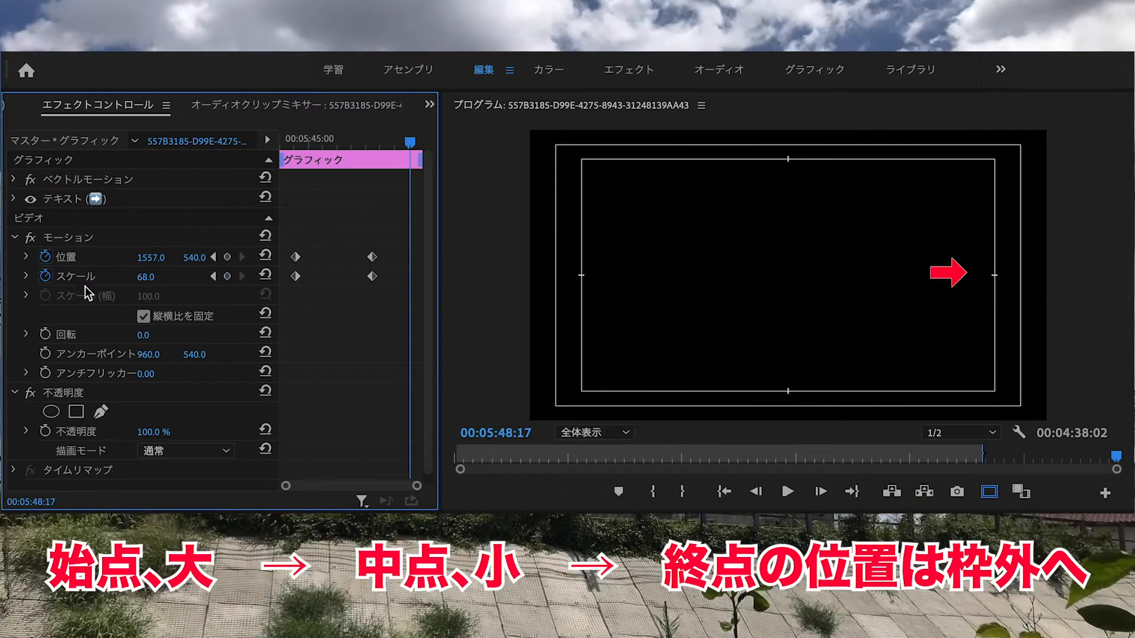
{"action": "left_click", "coordinate": [227, 258]}
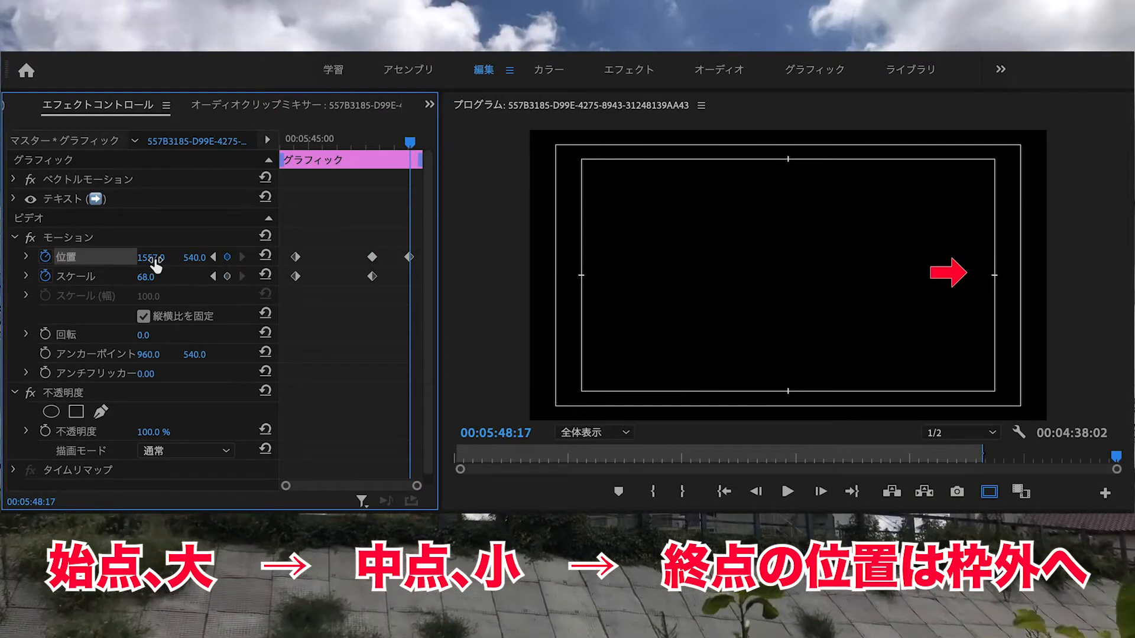
{"action": "left_click_drag", "start_coordinate": [155, 258], "coordinate": [163, 258]}
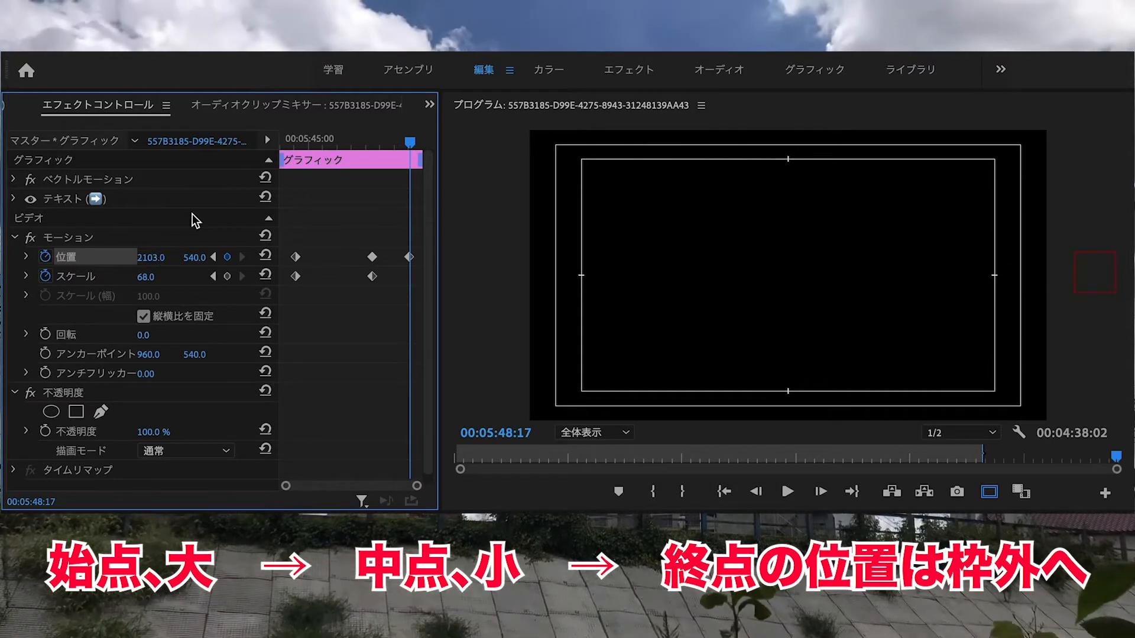
{"action": "left_click_drag", "start_coordinate": [407, 145], "coordinate": [254, 169]}
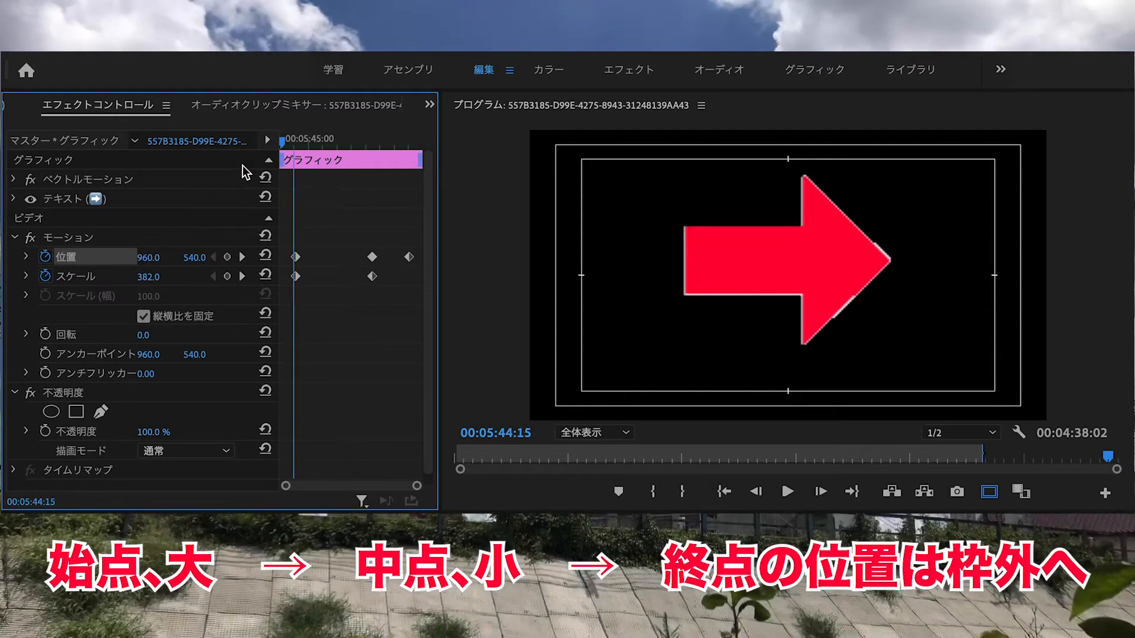
Scrub through the shrinking arrow animation and delete the final Position keyframe that sends the arrow out of frame.
{"action": "left_click_drag", "start_coordinate": [338, 152], "coordinate": [294, 194]}
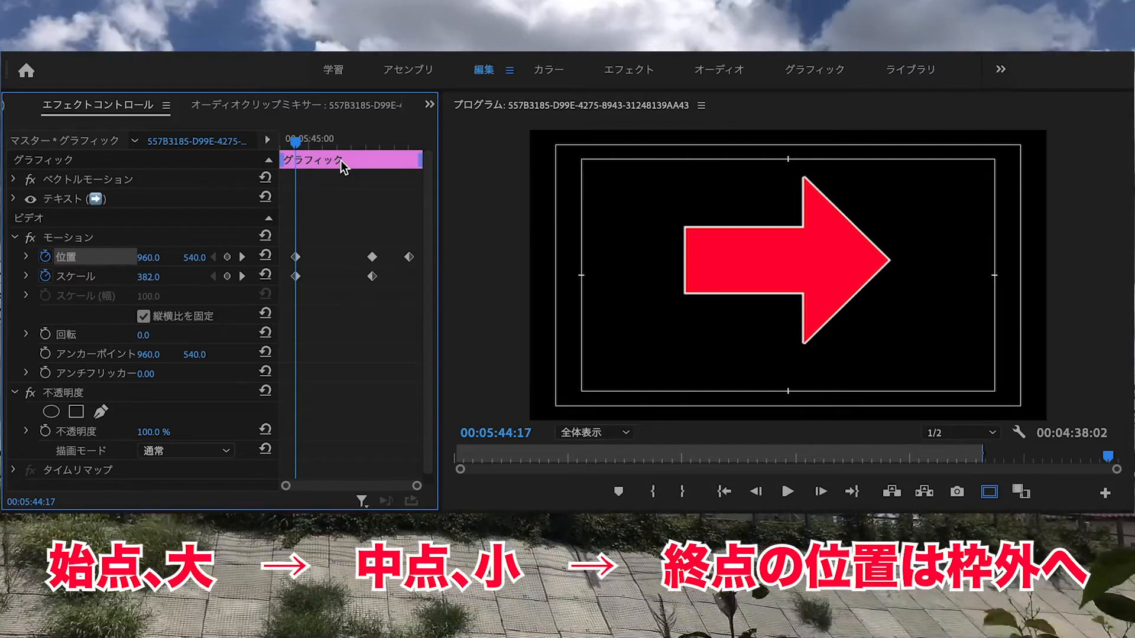
{"action": "left_click_drag", "start_coordinate": [296, 143], "coordinate": [352, 172]}
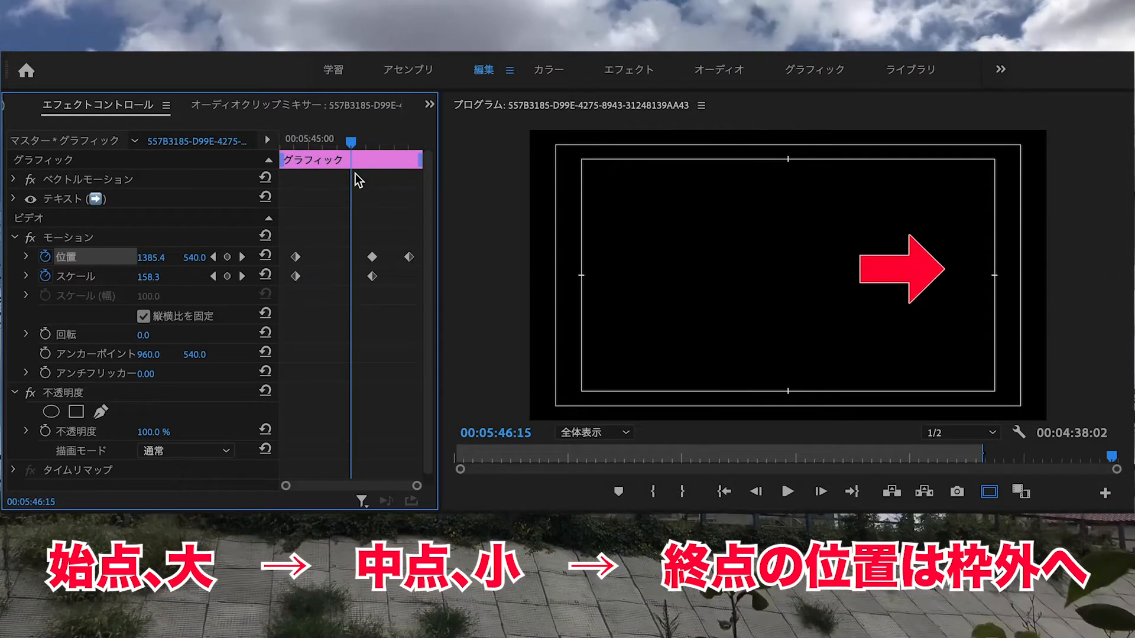
{"action": "left_click", "coordinate": [410, 257]}
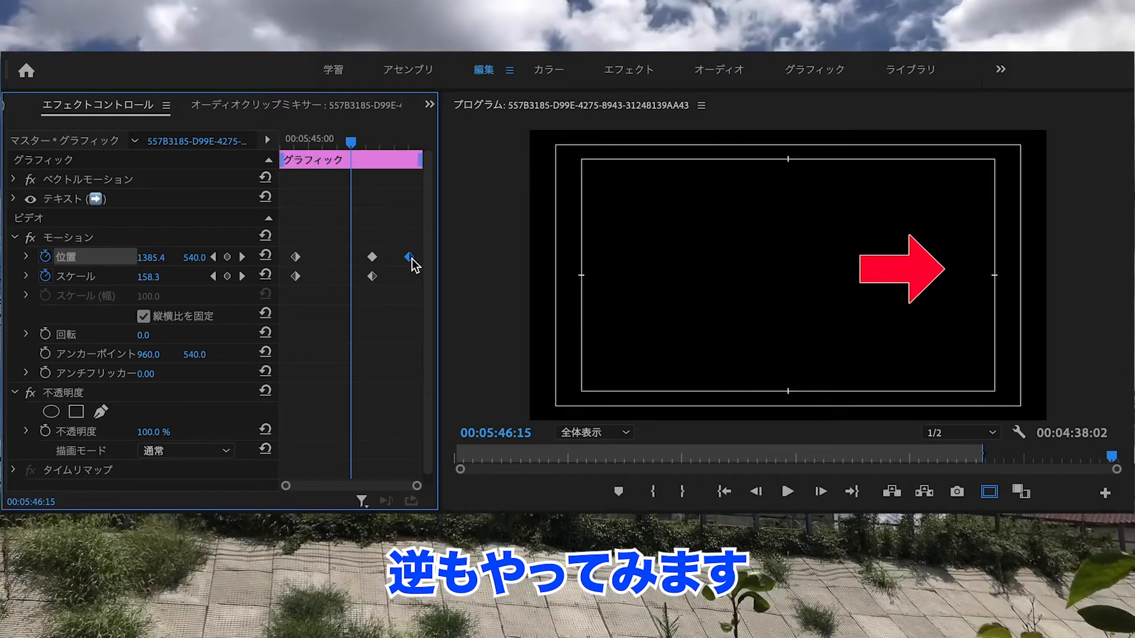
{"action": "key", "text": "Delete"}
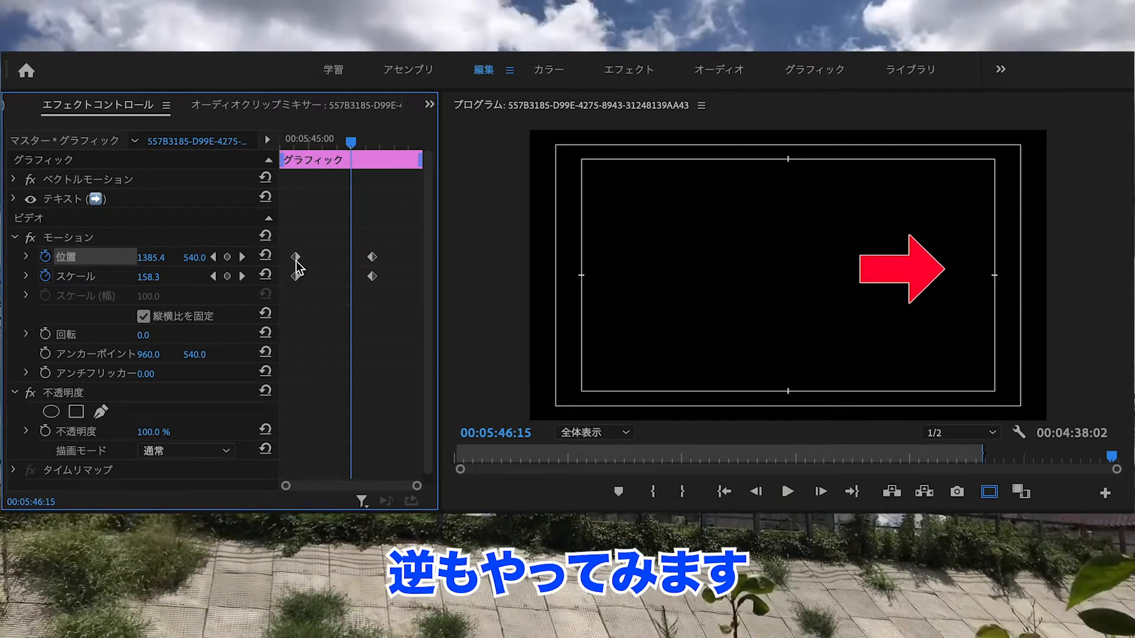
Set the Scale of the start keyframe at 00:05:44:18 to 49 so the arrow begins small.
{"action": "left_click_drag", "start_coordinate": [353, 145], "coordinate": [294, 154]}
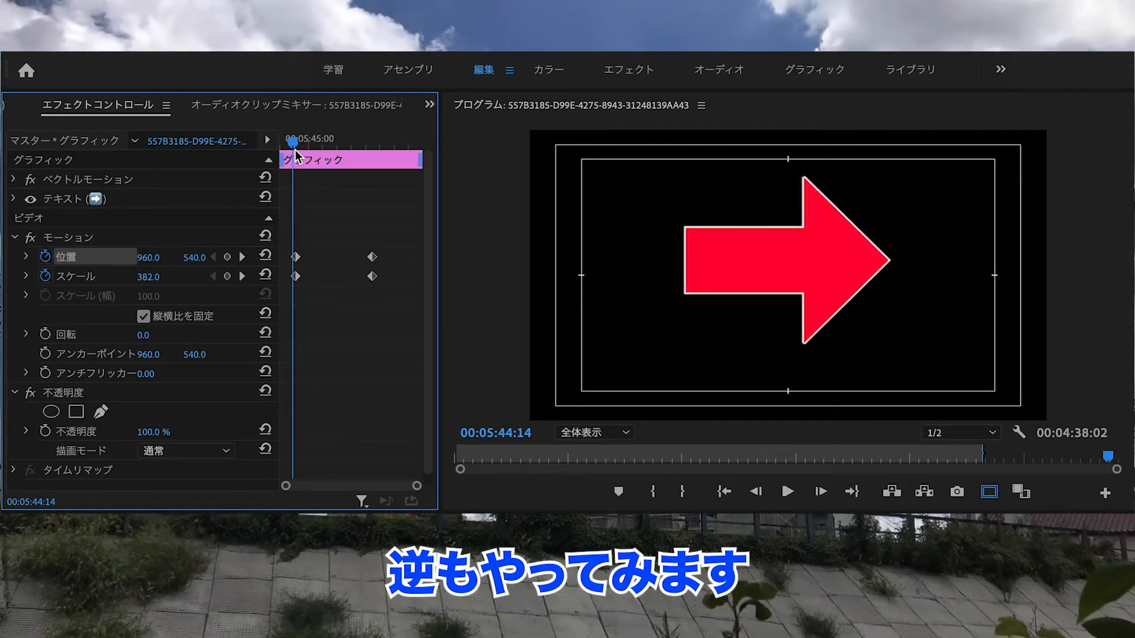
{"action": "key", "text": "="}
{"action": "scroll", "coordinate": [334, 231], "scroll_direction": "down", "scroll_amount": 5}
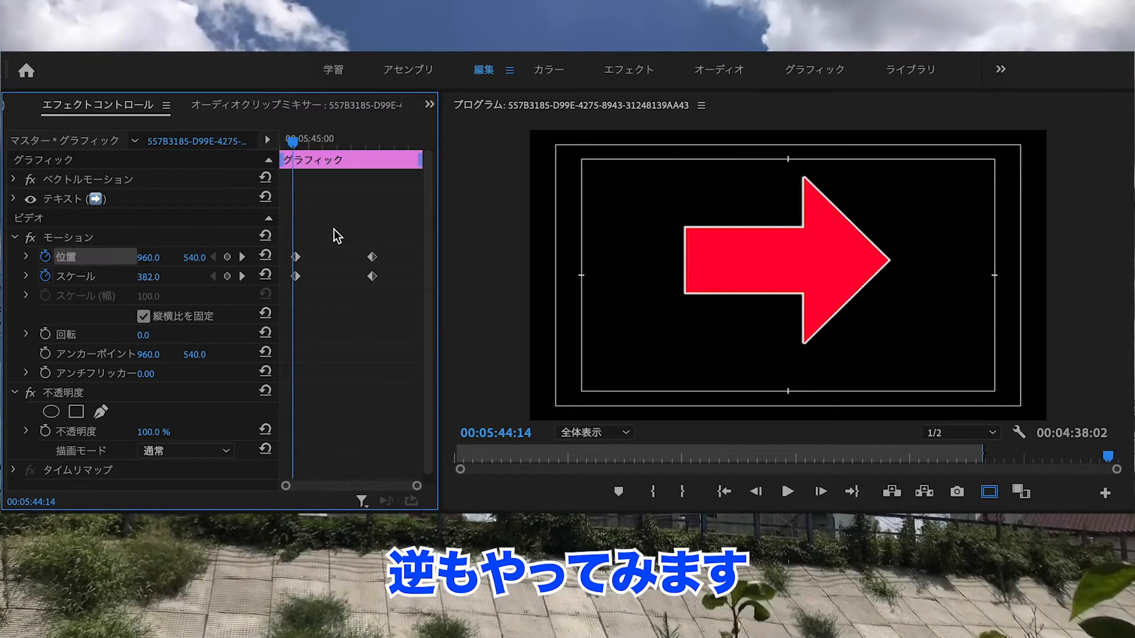
{"action": "left_click_drag", "start_coordinate": [294, 145], "coordinate": [296, 147]}
{"action": "scroll", "coordinate": [309, 229], "scroll_direction": "up", "scroll_amount": 5}
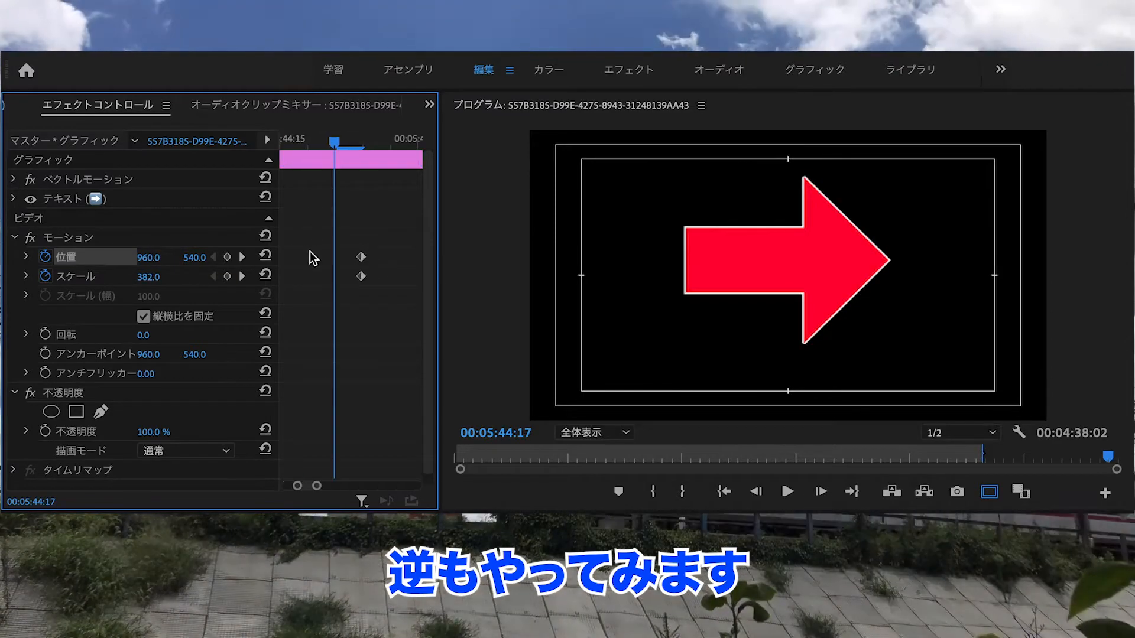
{"action": "left_click_drag", "start_coordinate": [335, 143], "coordinate": [359, 147]}
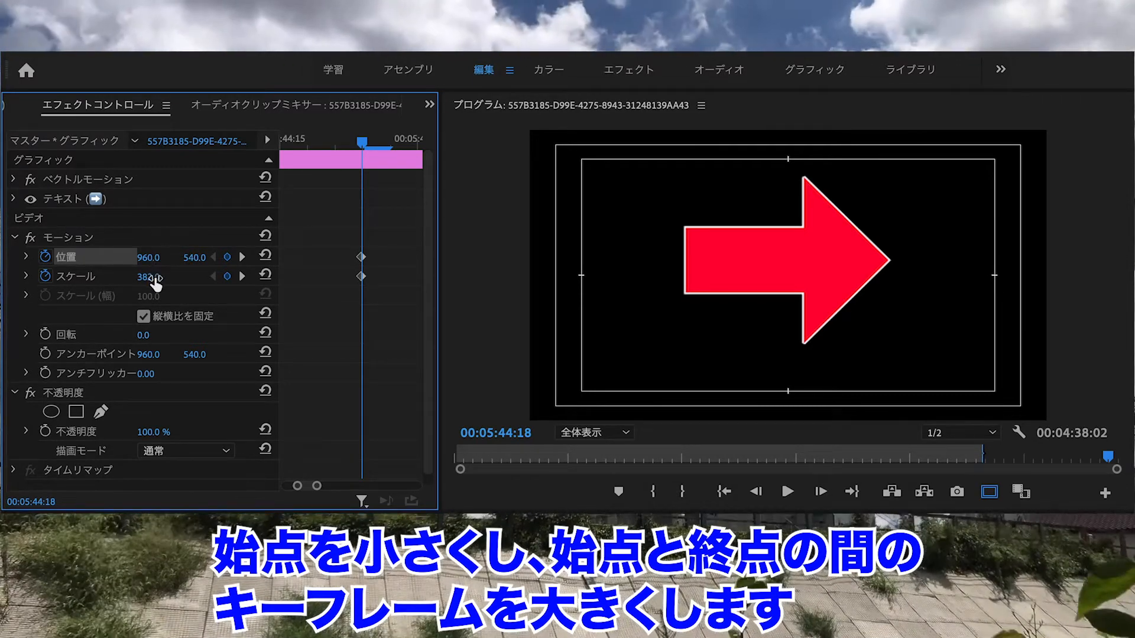
{"action": "left_click_drag", "start_coordinate": [160, 278], "coordinate": [121, 276]}
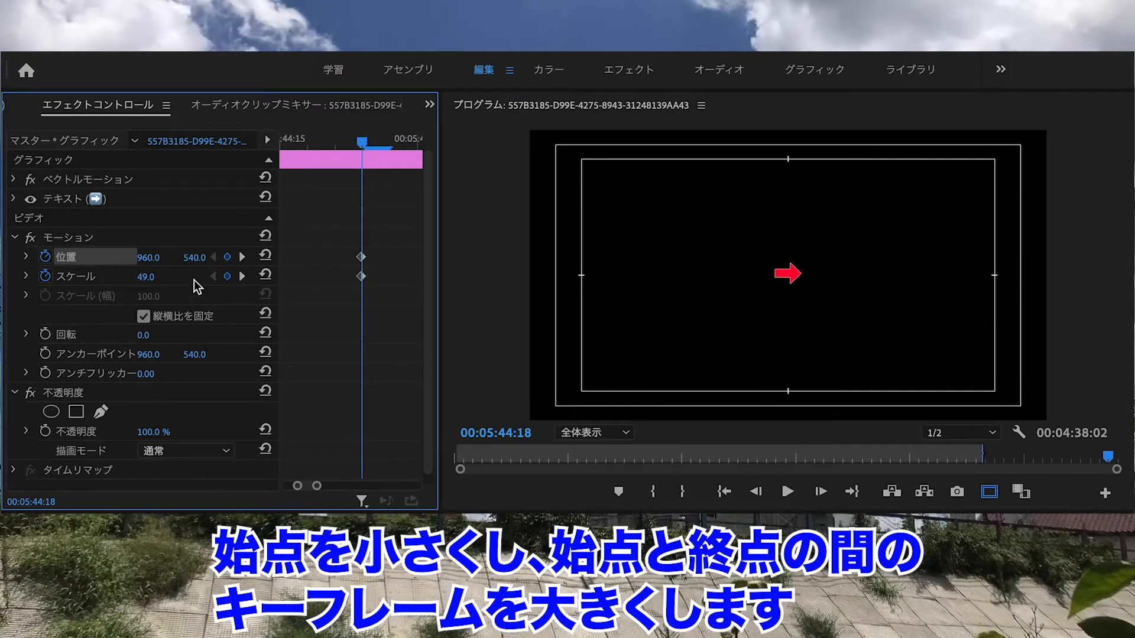
Set the Scale of the second keyframe at 00:05:47:08 to 327 so the arrow grows as it moves right.
{"action": "key", "text": "backslash"}
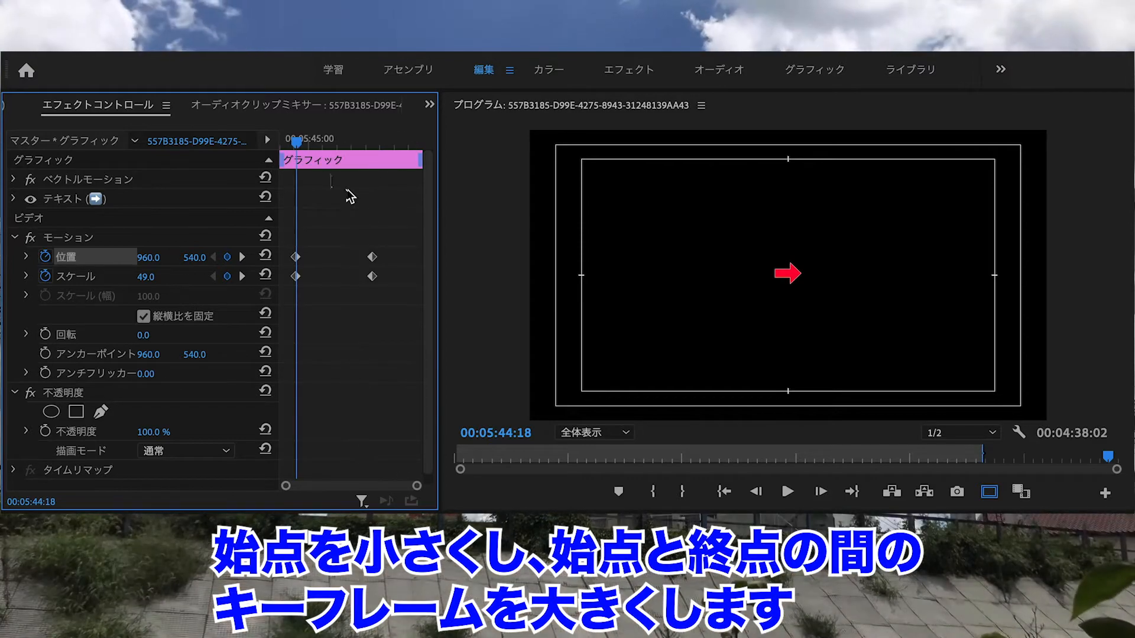
{"action": "left_click_drag", "start_coordinate": [300, 149], "coordinate": [376, 158]}
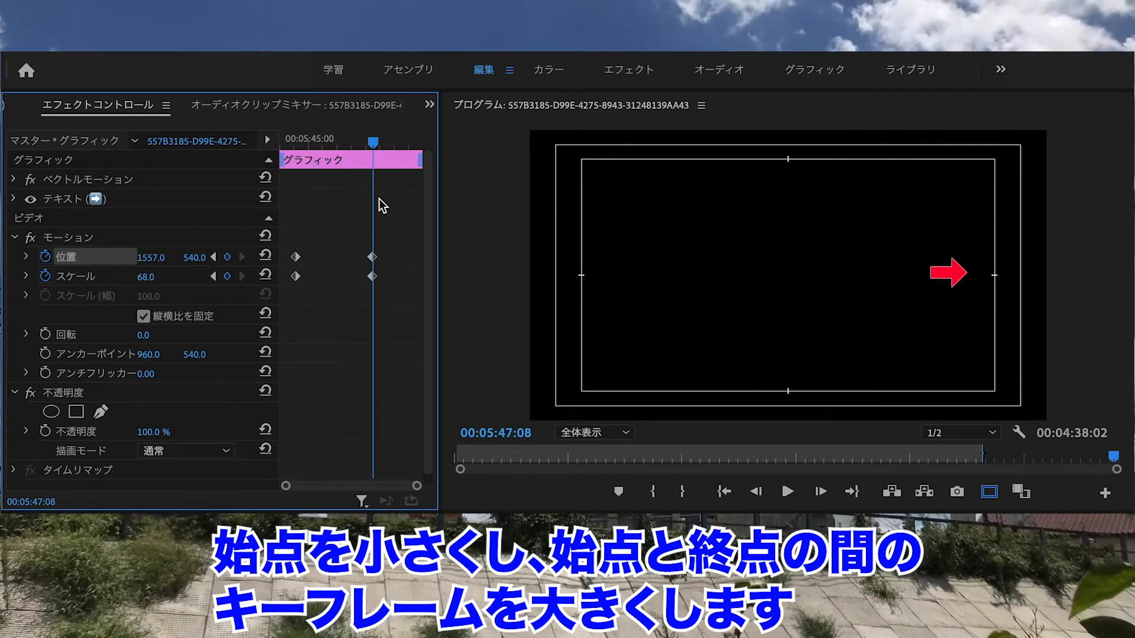
{"action": "key", "text": "backslash"}
{"action": "key", "text": "backslash"}
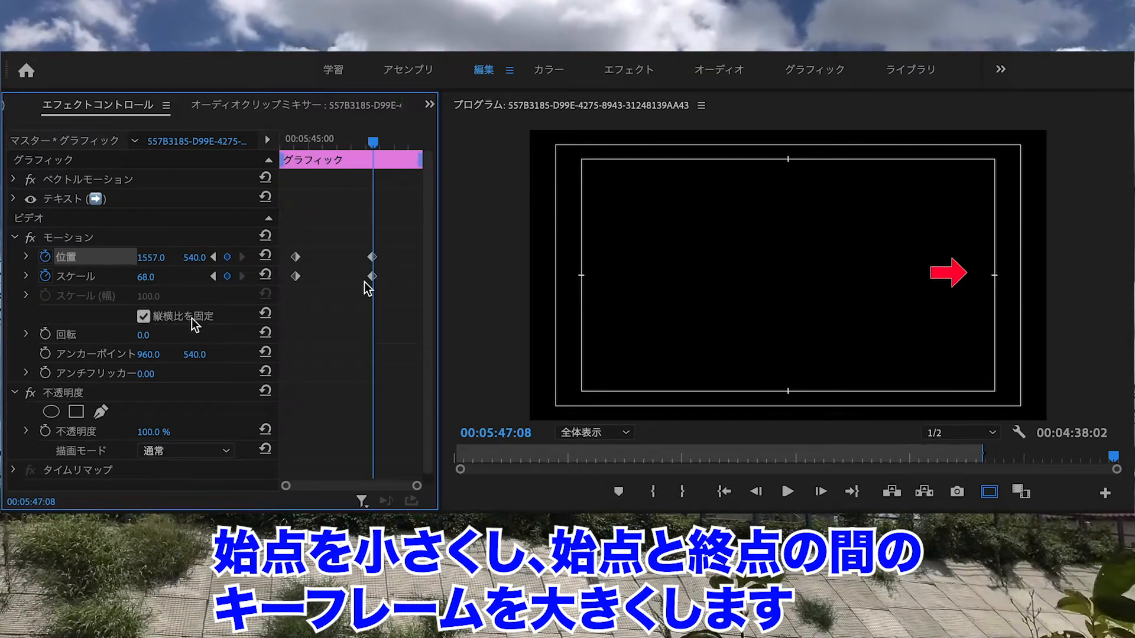
{"action": "left_click_drag", "start_coordinate": [141, 277], "coordinate": [295, 278]}
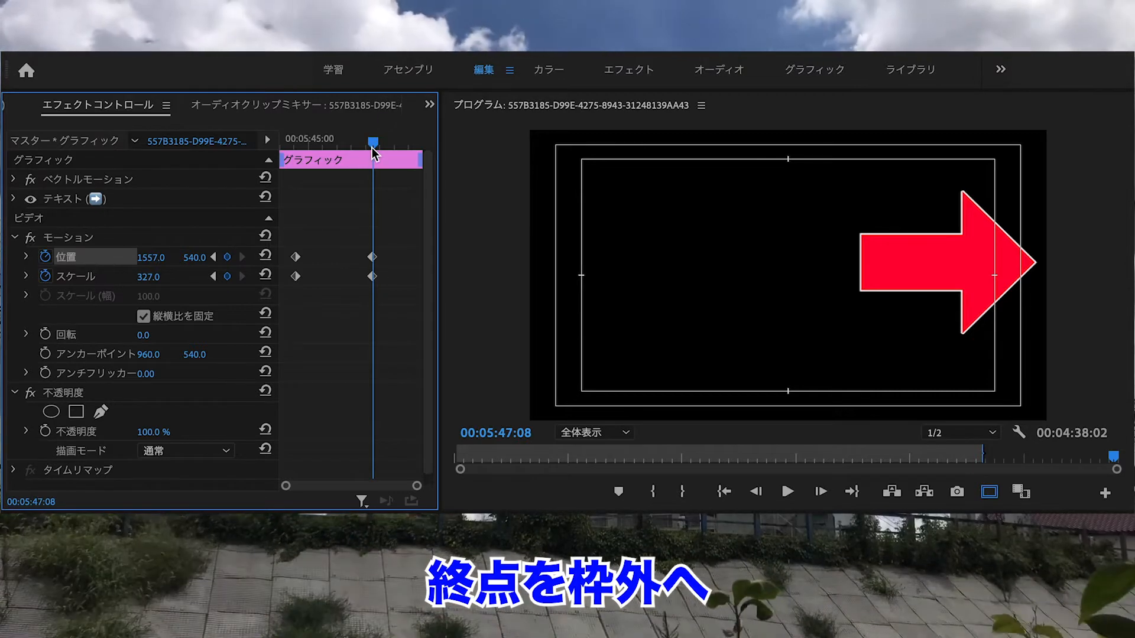
Add a Position keyframe at 00:05:48:07 with horizontal Position 2252 to send the enlarged arrow out of frame, and scrub back to the start.
{"action": "left_click_drag", "start_coordinate": [374, 153], "coordinate": [400, 186]}
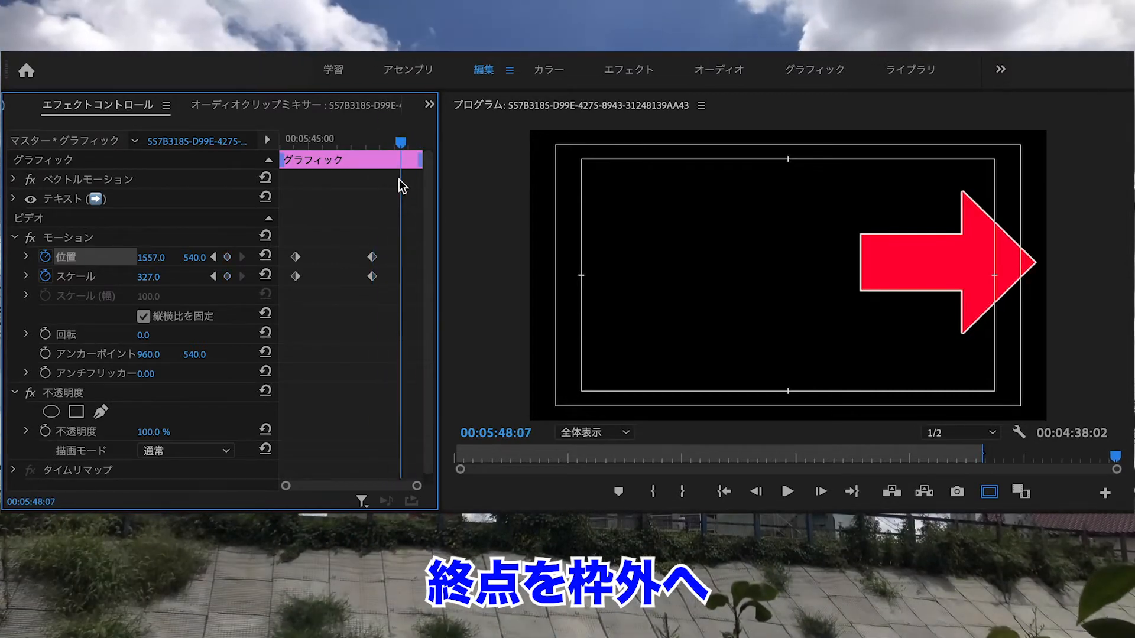
{"action": "left_click", "coordinate": [228, 258]}
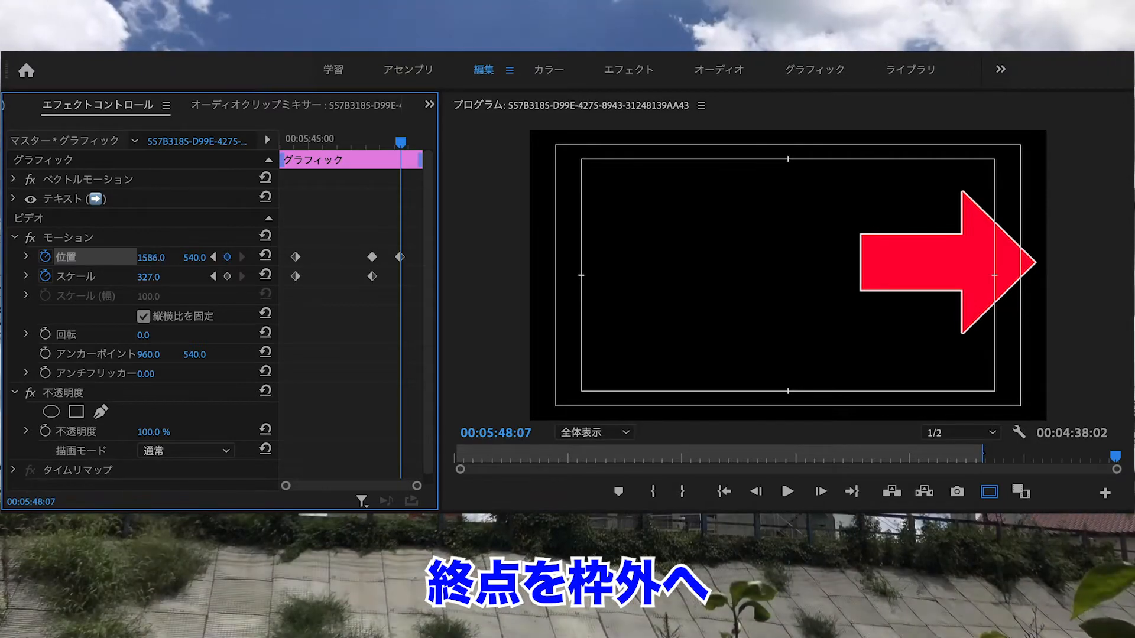
{"action": "mouse_move", "coordinate": [150, 258]}
{"action": "left_mouse_down"}
{"action": "mouse_move", "coordinate": [331, 258]}
{"action": "mouse_move", "coordinate": [160, 248]}
{"action": "left_mouse_up"}
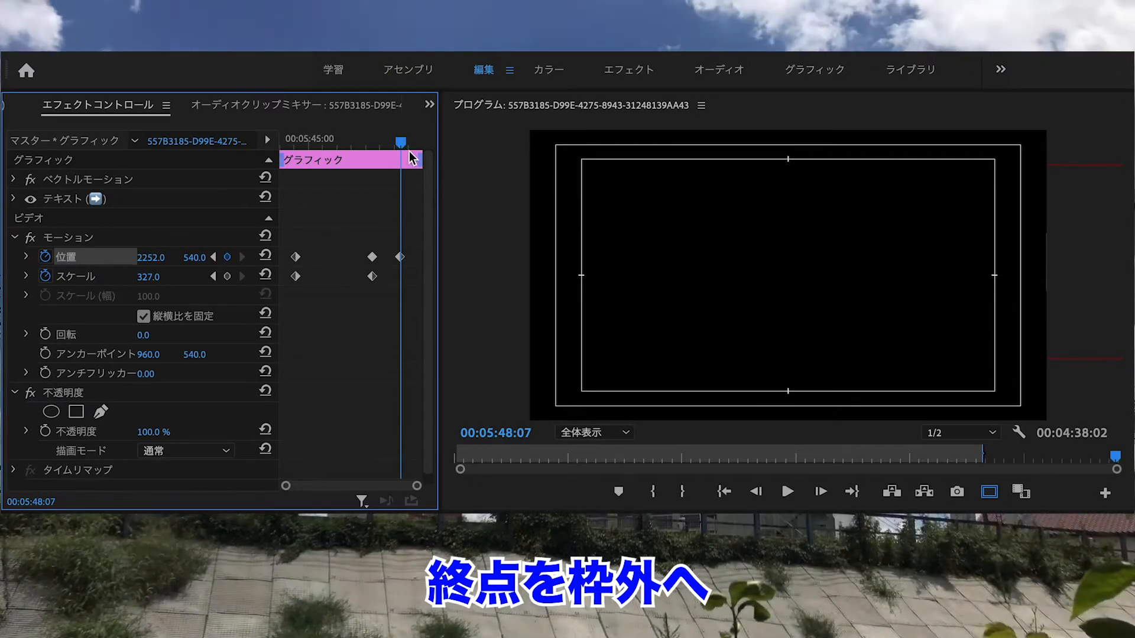
{"action": "left_click_drag", "start_coordinate": [408, 158], "coordinate": [284, 184]}
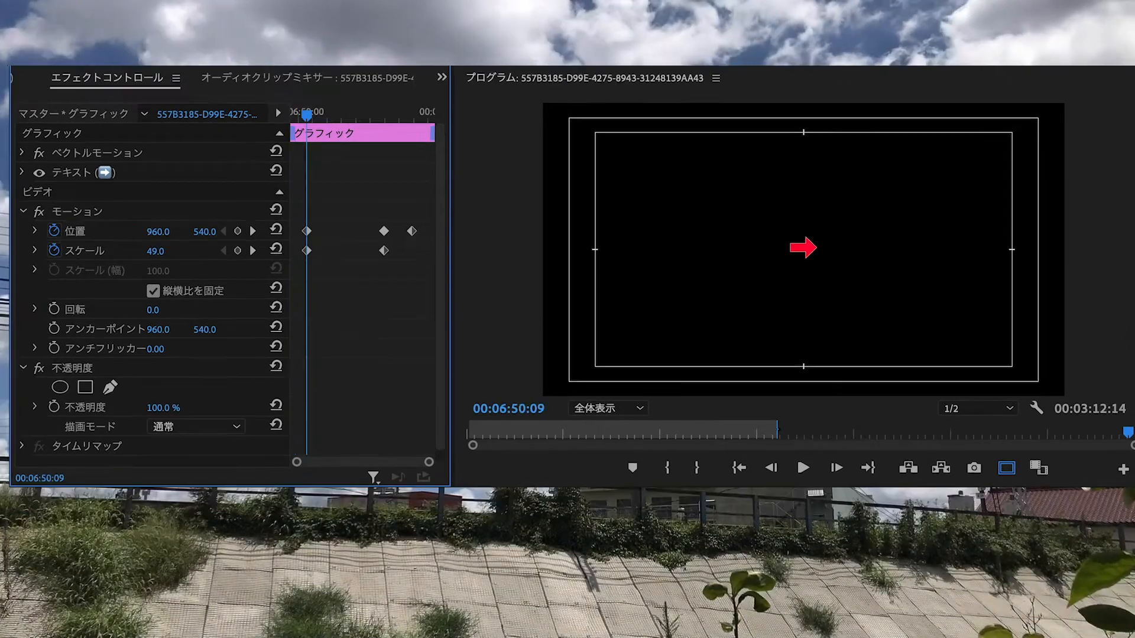
Play the growing arrow animation and the similar keyframed animation on the bikkuri_me_tobideru_man.png image.
{"action": "left_click", "coordinate": [802, 468]}
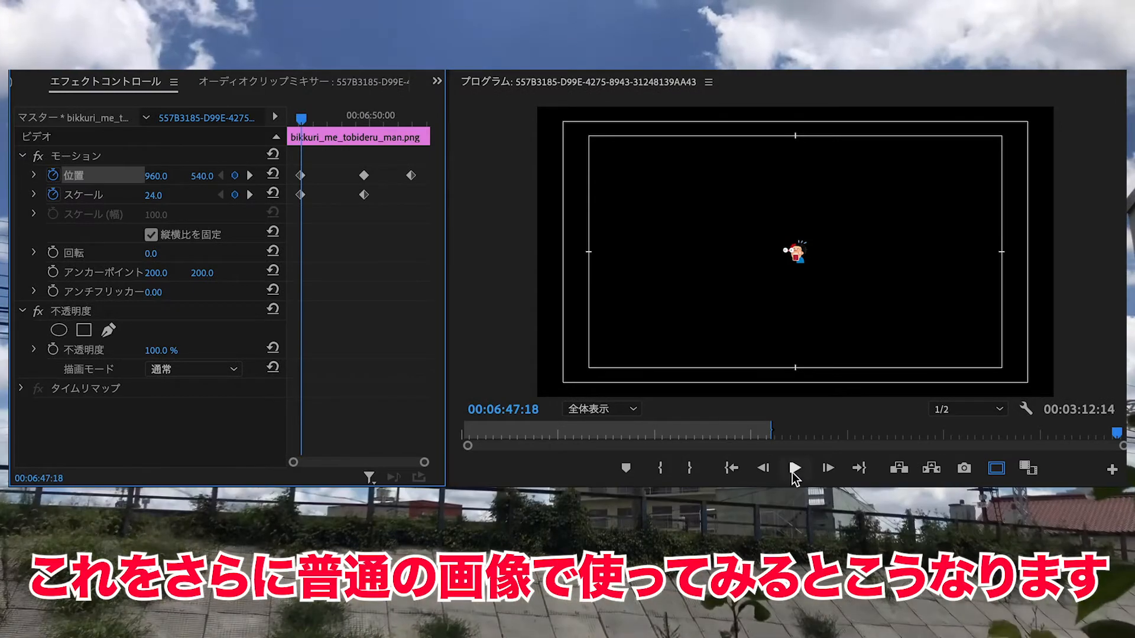
{"action": "left_click", "coordinate": [796, 468]}
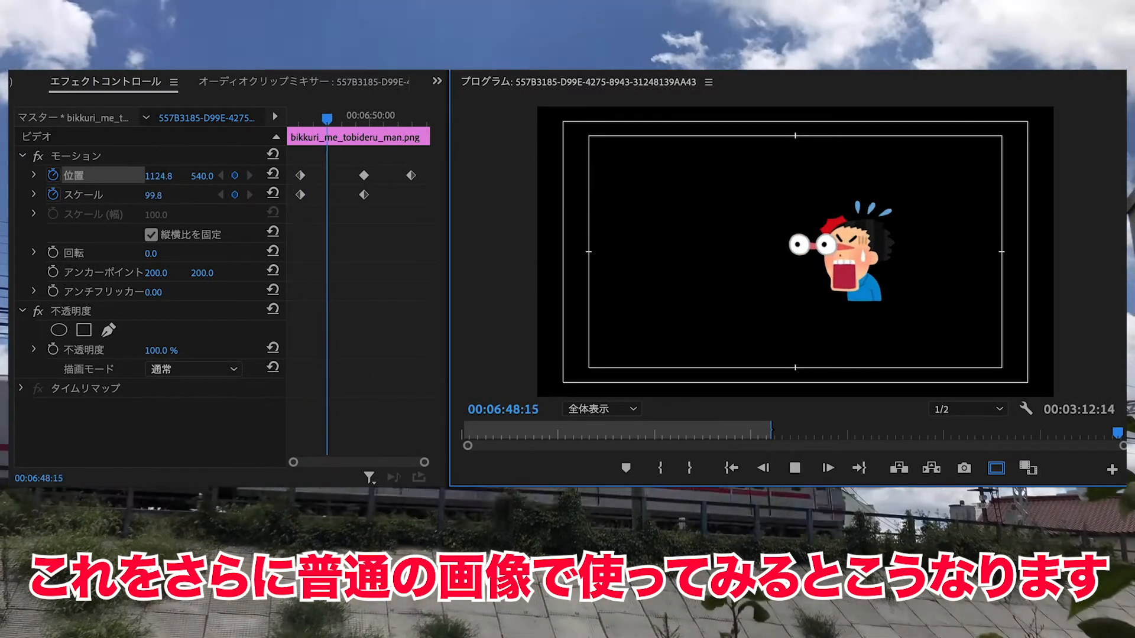